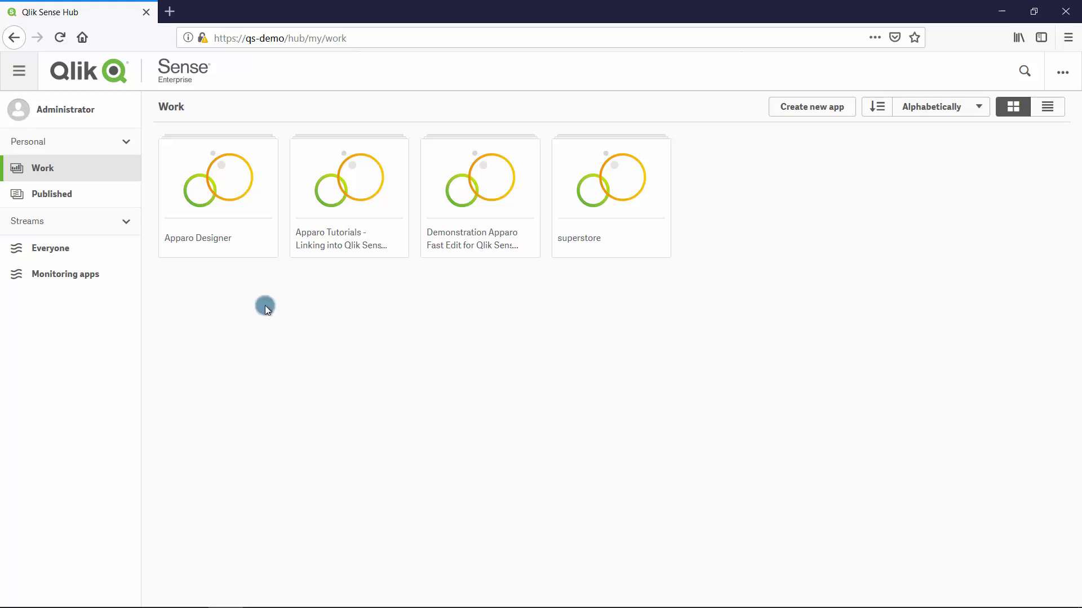
Launch the Apparo Designer from its Qlik Sense app and open the My_1st_Table_BC business case for design
left_click(224, 220)
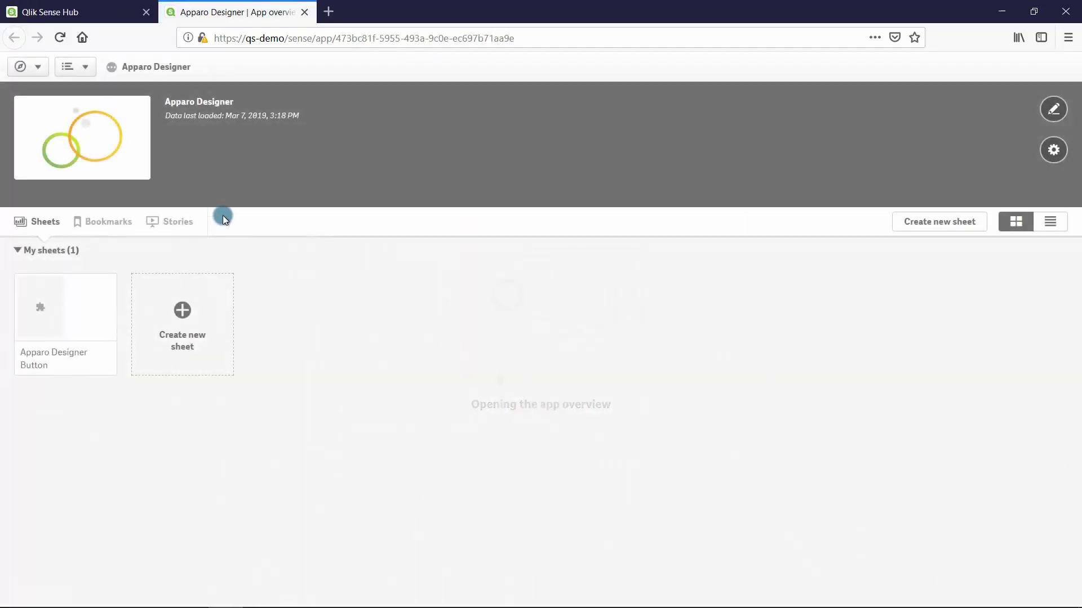
left_click(53, 310)
left_click(43, 156)
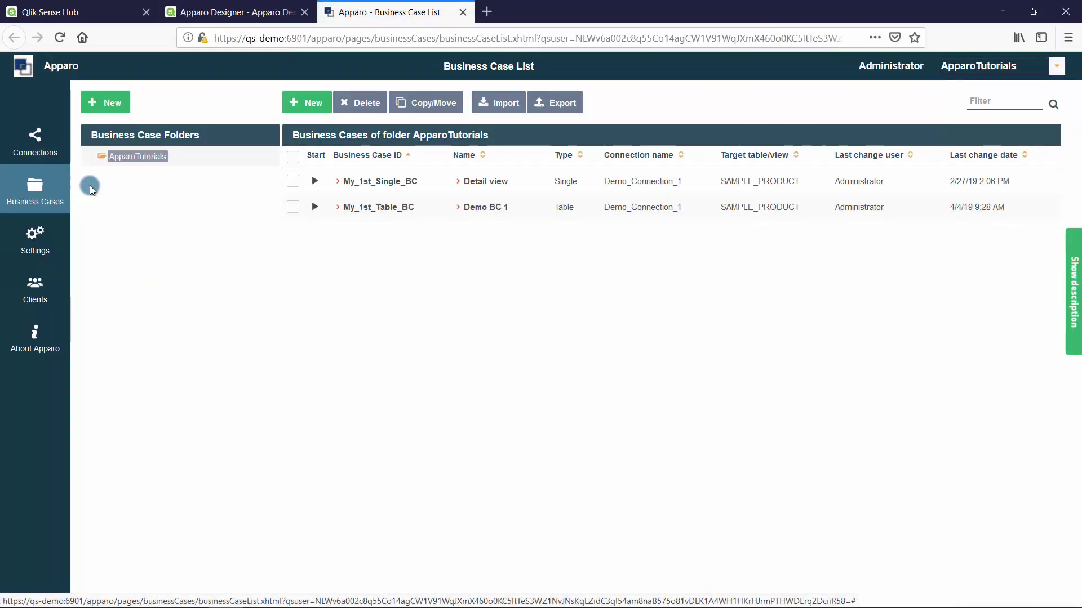
middle_click(209, 12)
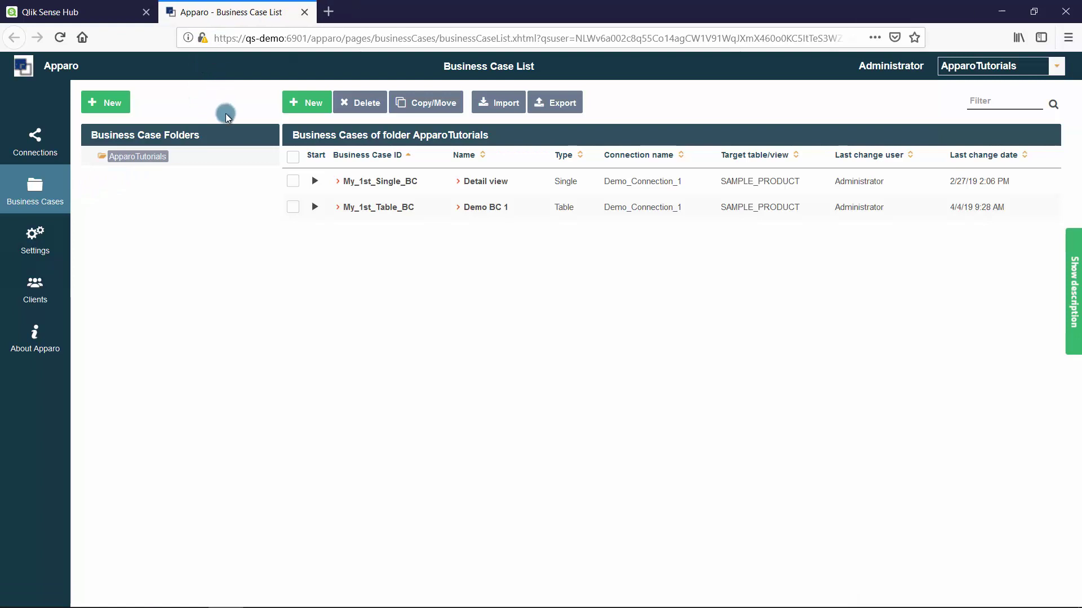
left_click(362, 208)
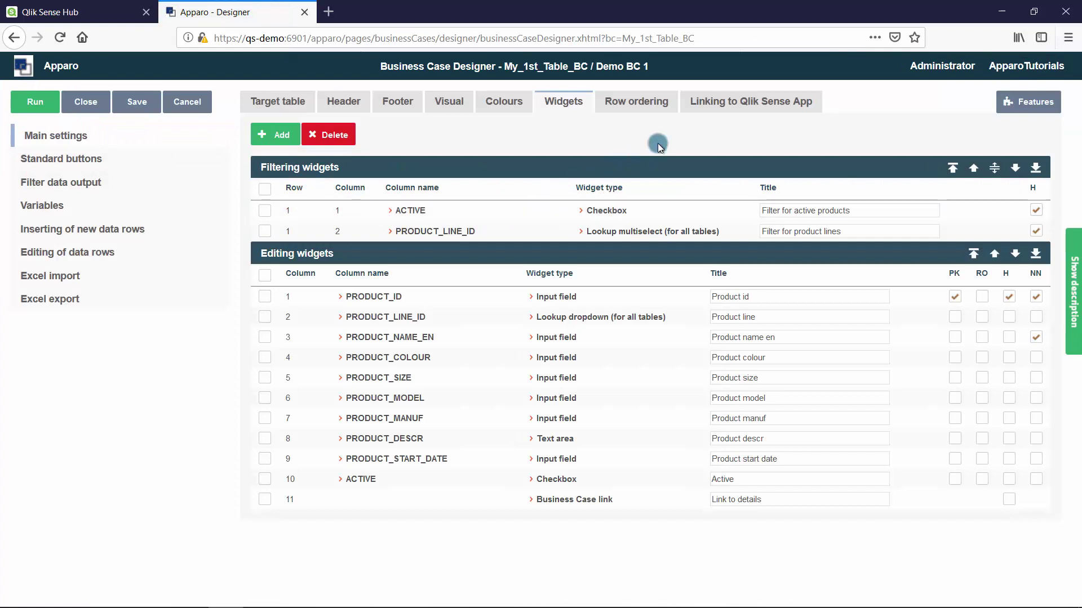
Examine the instructions for linking the business case to a Qlik Sense app, including the example images for the Apparo Business Case Extension
left_click(729, 110)
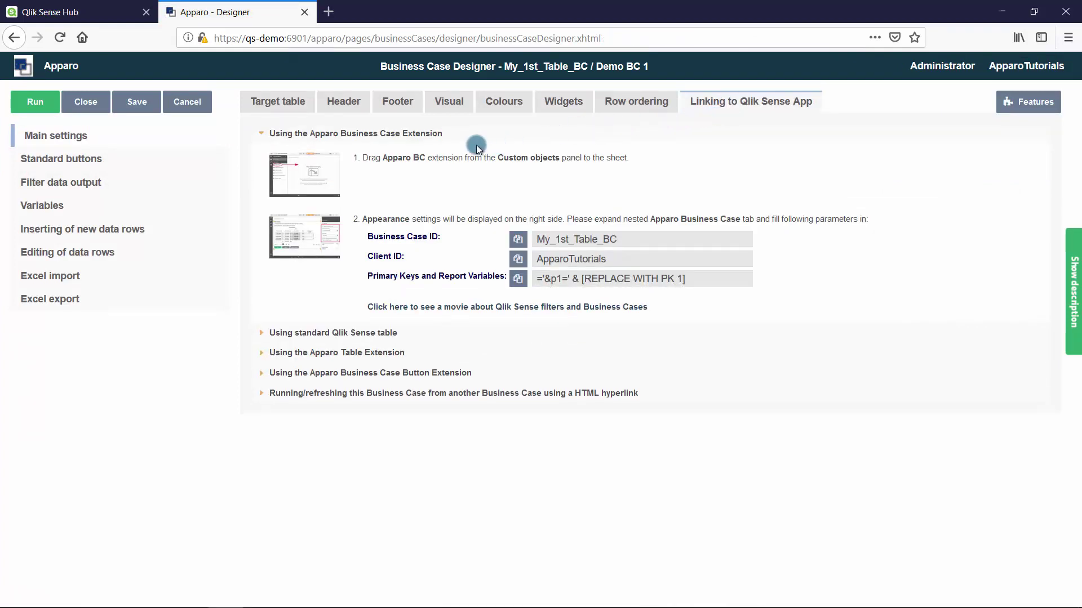
left_click(295, 331)
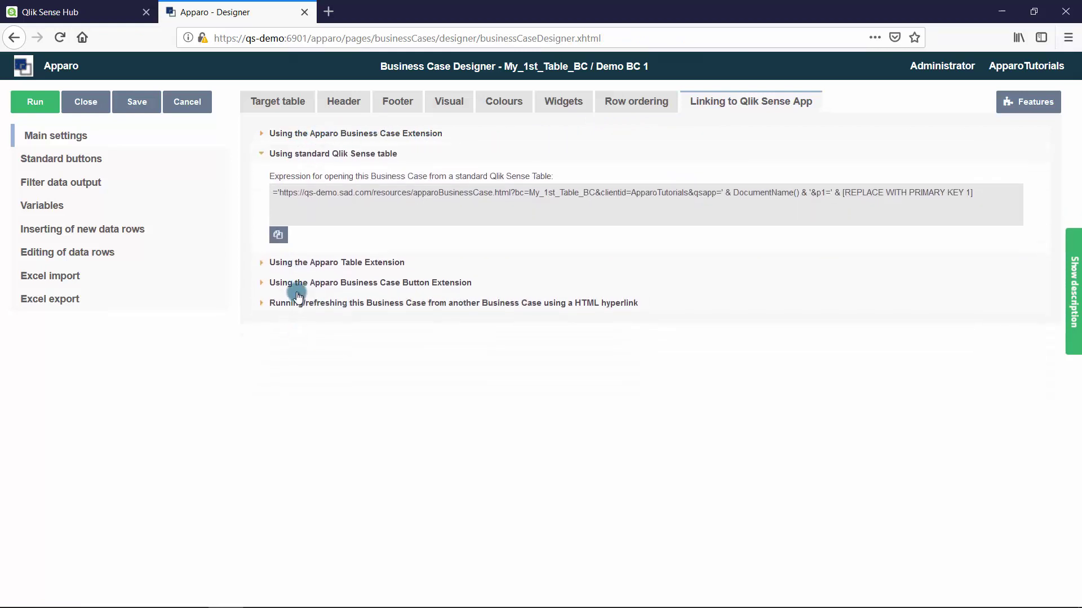
left_click(302, 262)
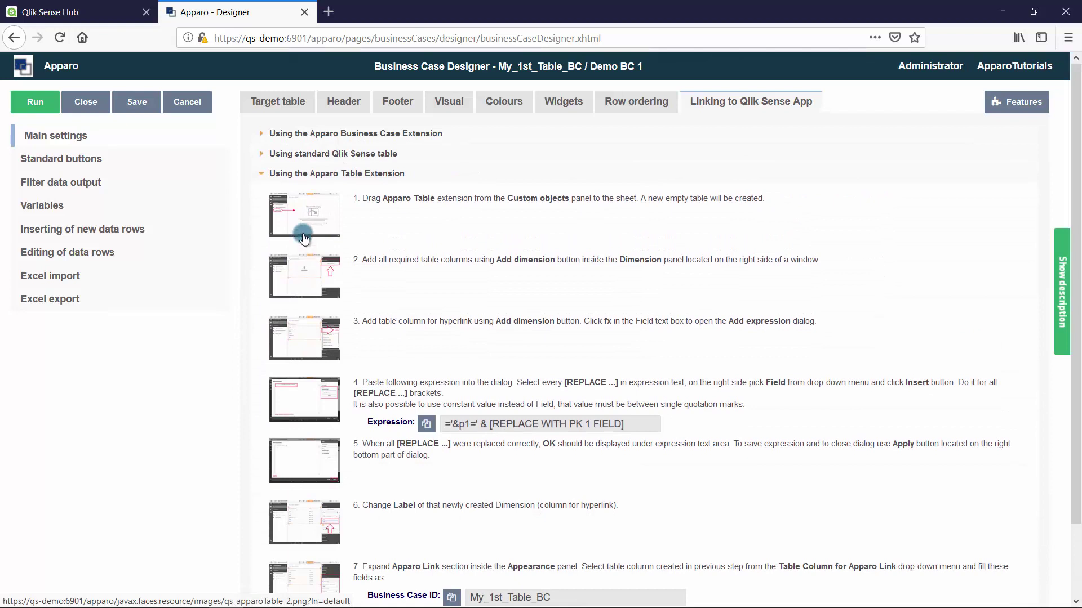
left_click(313, 135)
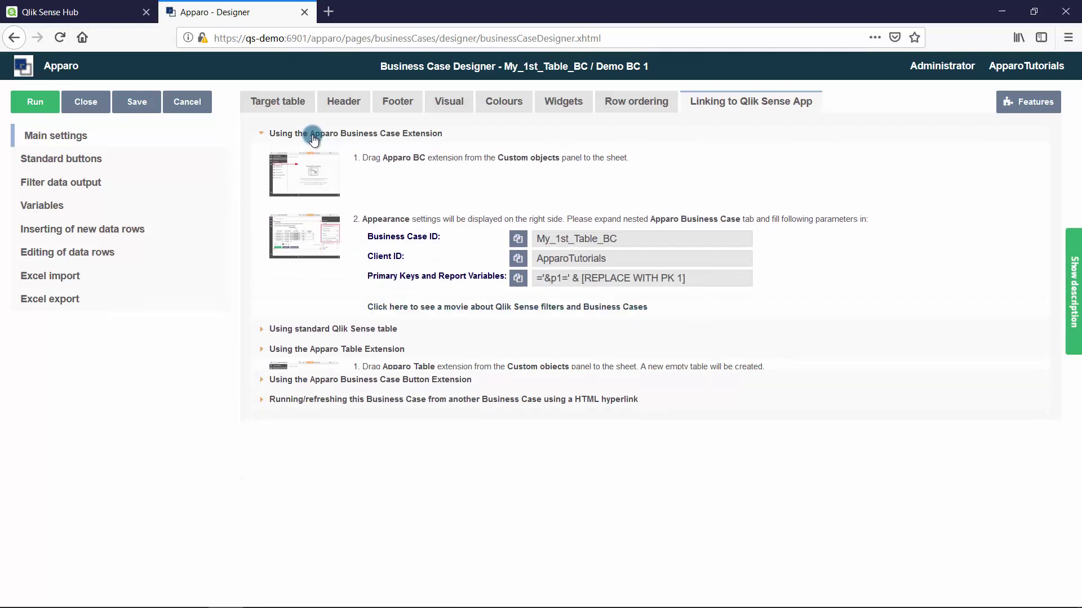
left_click(303, 172)
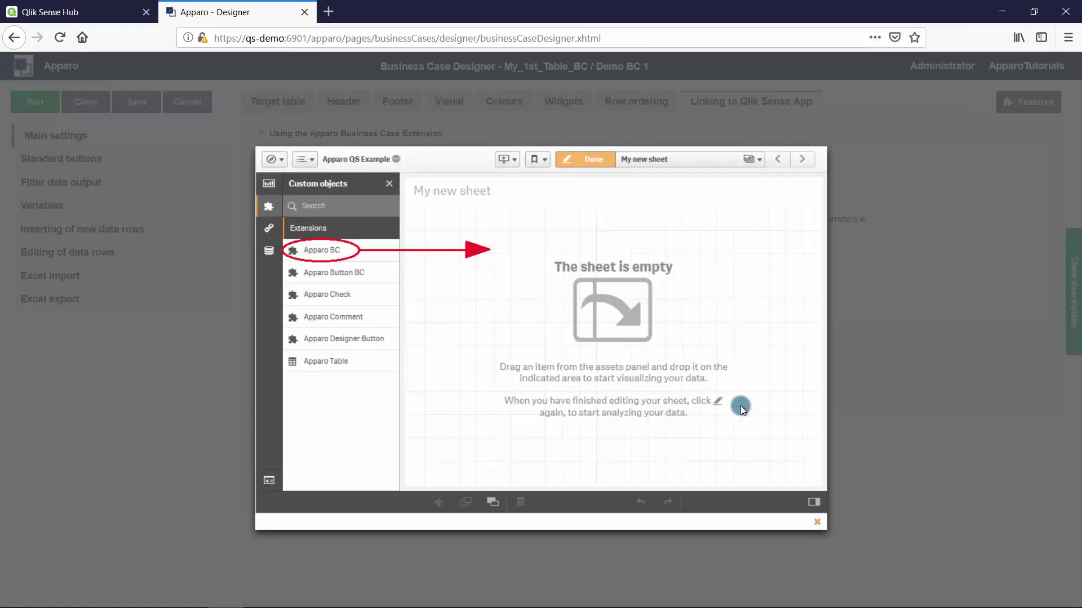
left_click(816, 523)
left_click(284, 231)
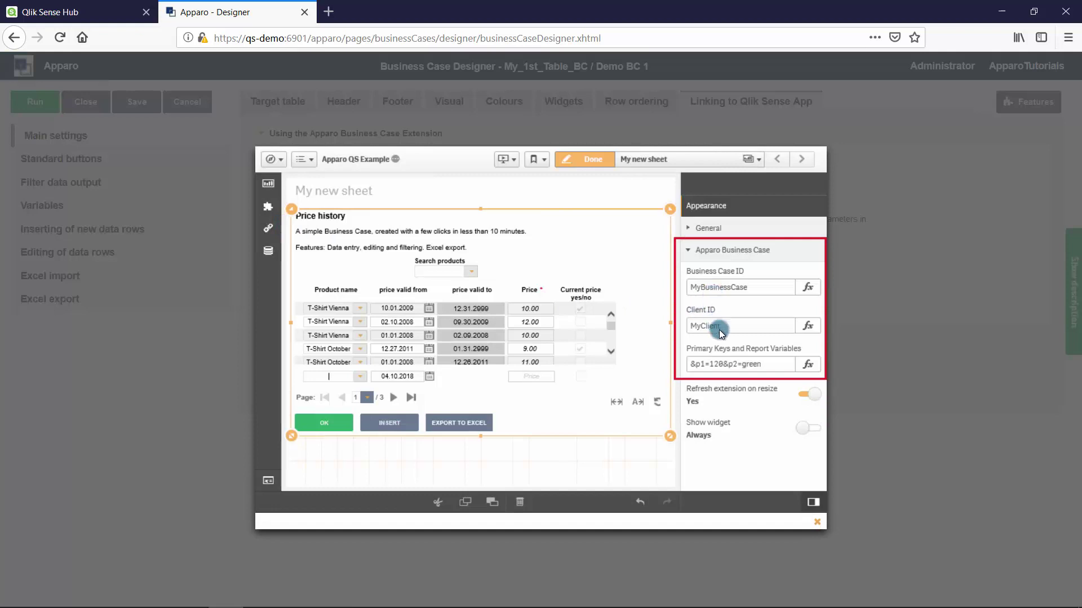
left_click(817, 518)
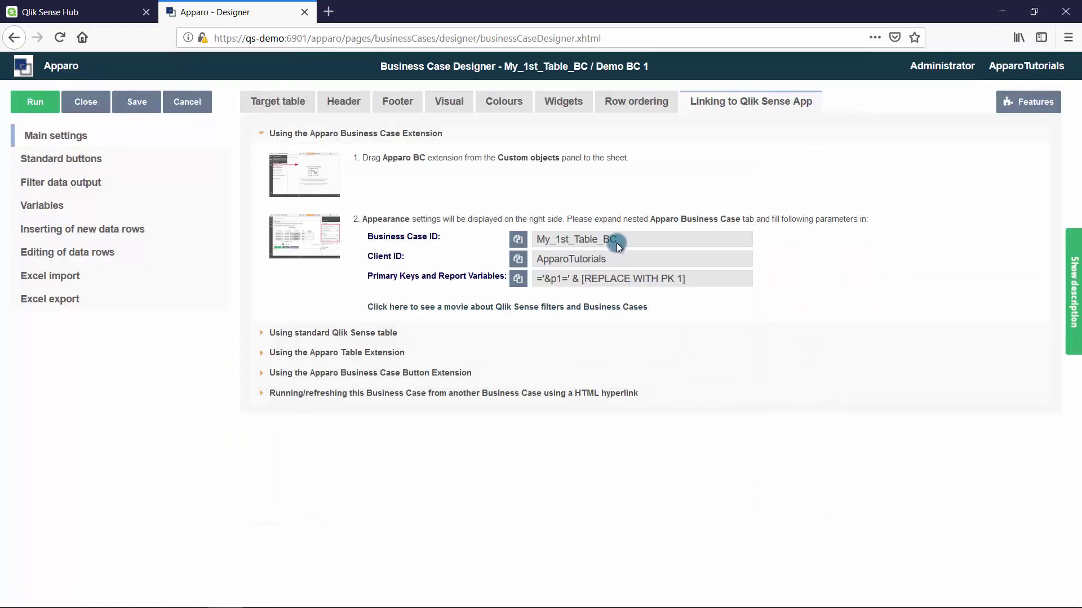
Copy the Business Case ID and open the embedding sheet of the Apparo Tutorials - Linking into Qlik Sense app for editing
left_click(519, 241)
left_click(104, 10)
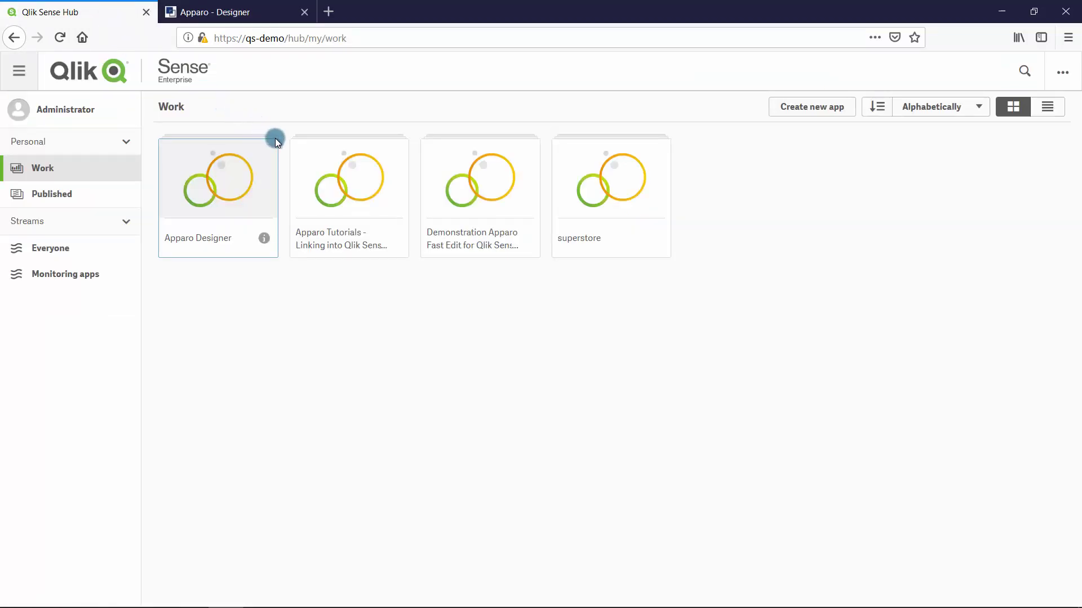
left_click(302, 163)
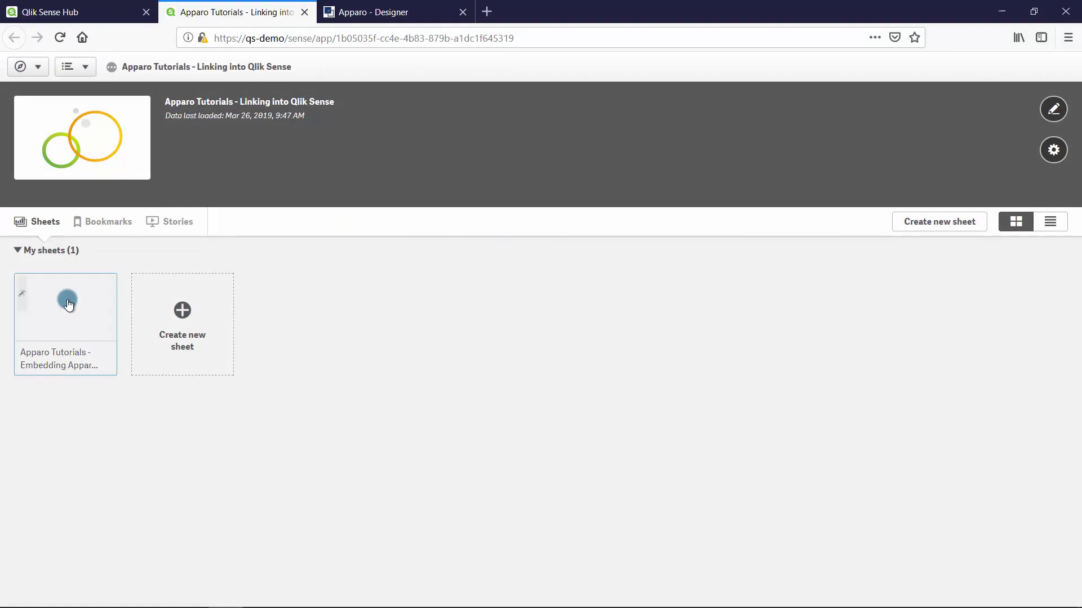
left_click(69, 304)
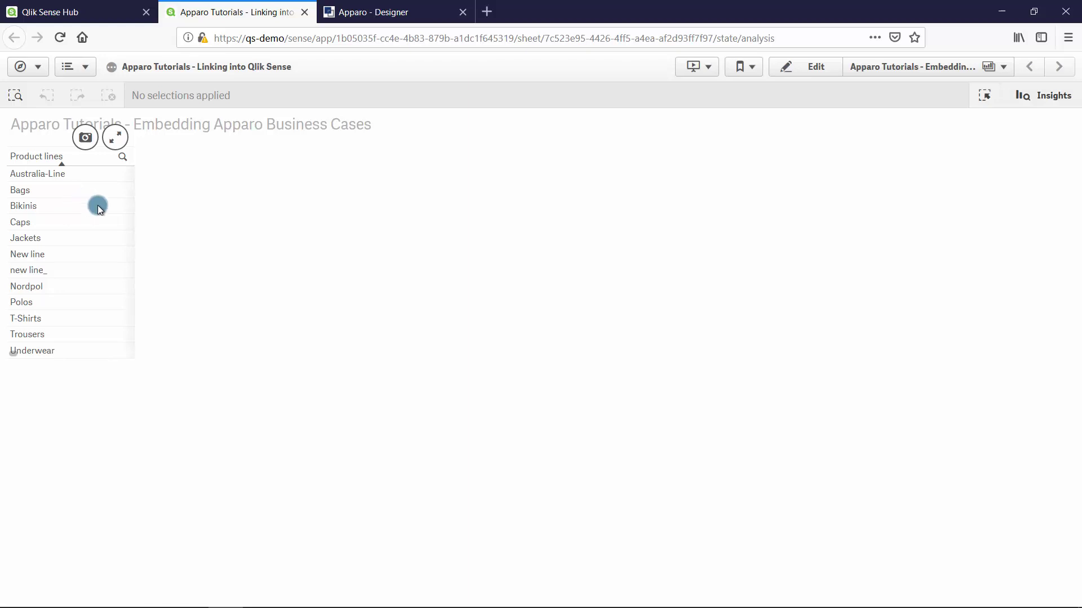
left_click(788, 77)
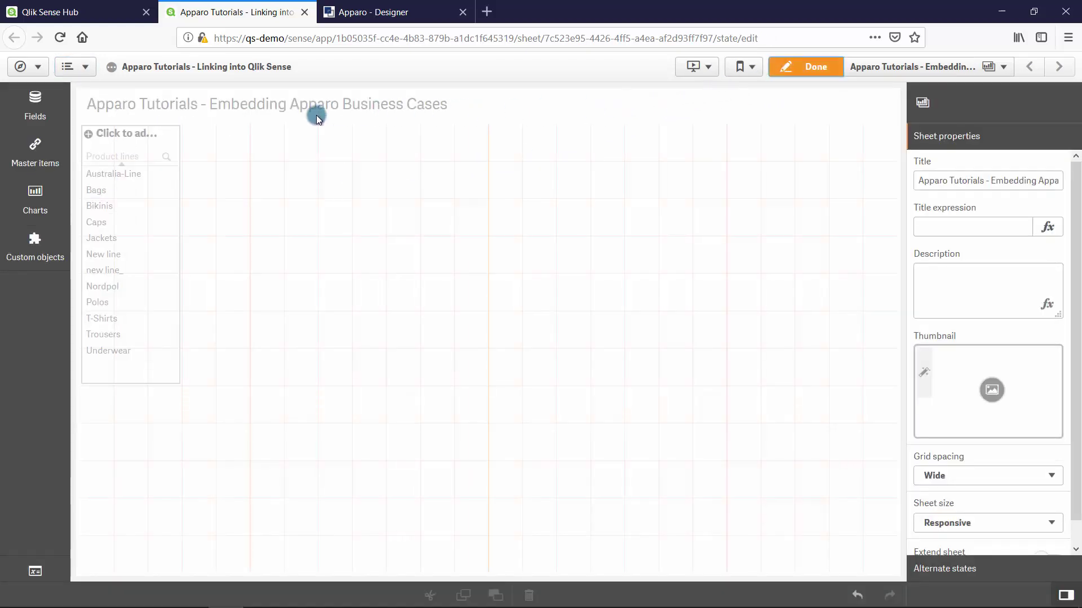
Add the Apparo BC extension beside the Product lines filter and enlarge it to fill the rest of the sheet
left_click(34, 247)
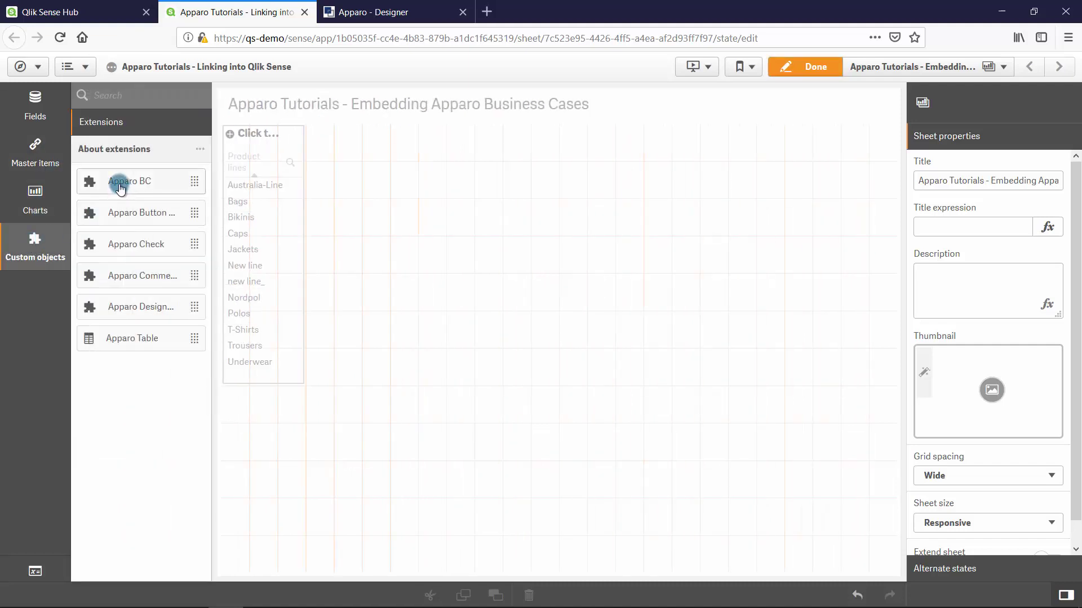
left_click_drag(133, 180, 387, 189)
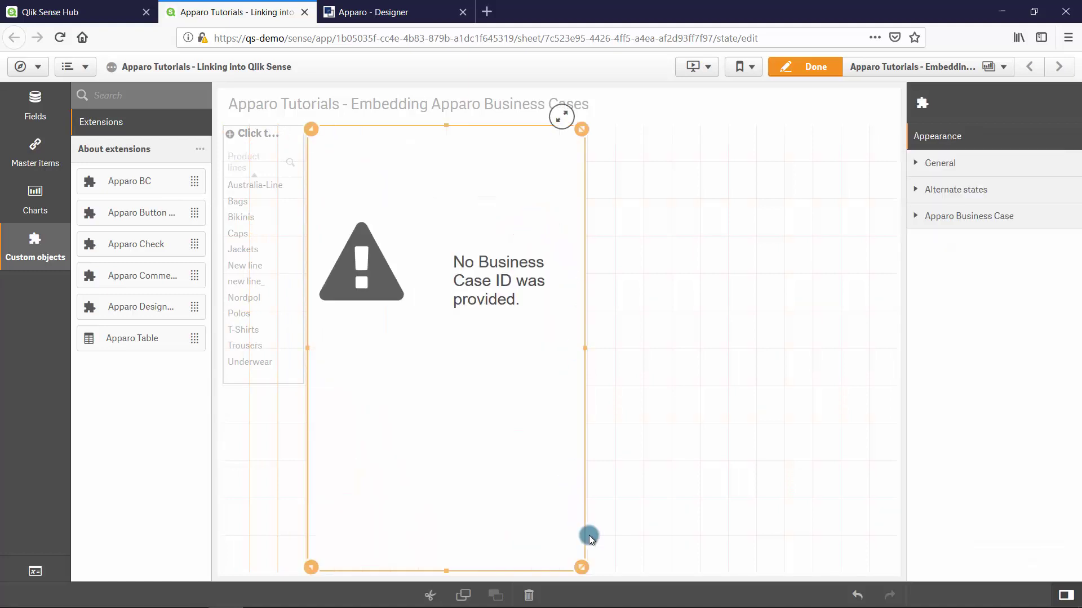
left_click_drag(582, 567, 888, 583)
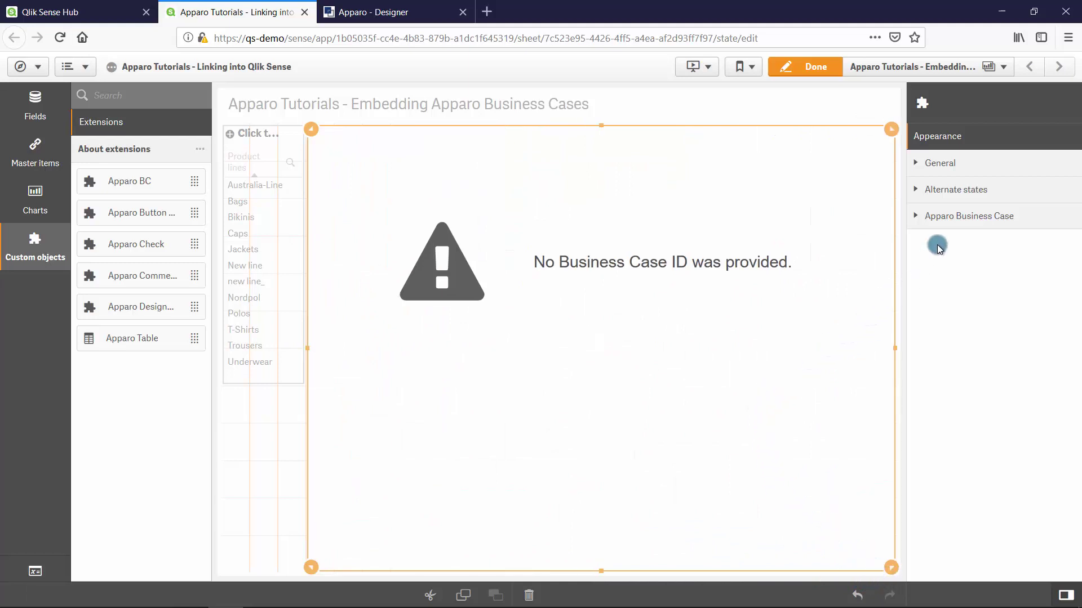
Set the extension's Business Case ID to My_1st_Table_BC and Client ID to ApparoTutorials, and finish editing the sheet
left_click(945, 217)
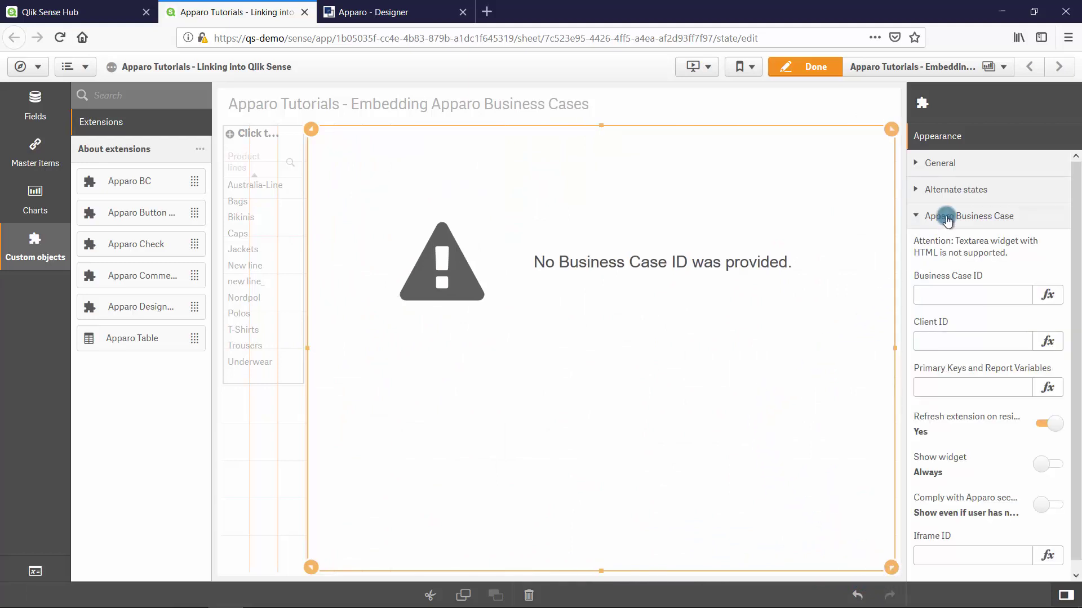
left_click(952, 293)
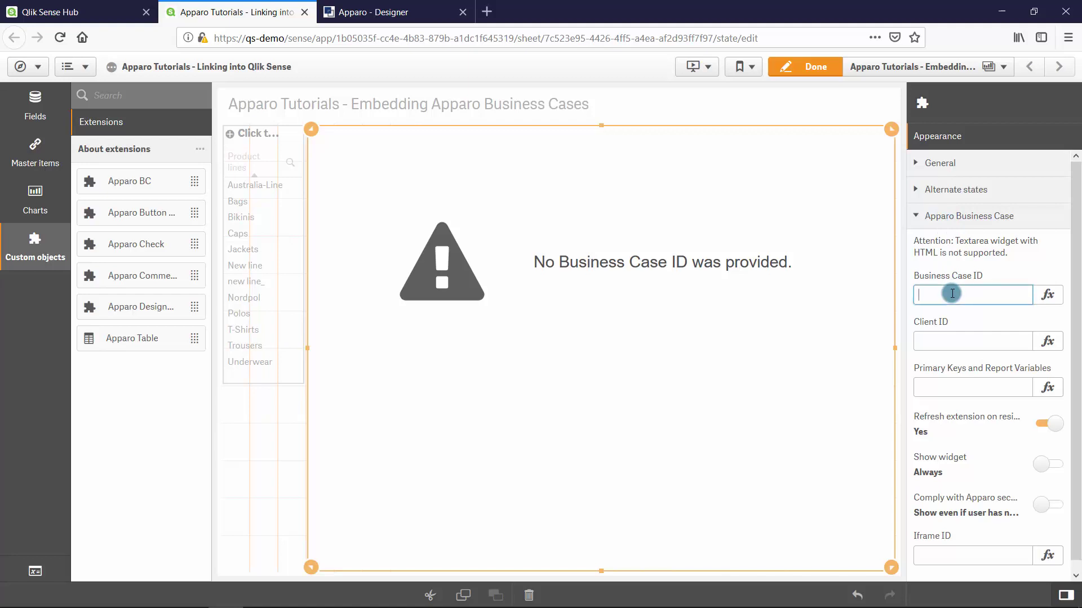
key("ctrl+v")
left_click(956, 340)
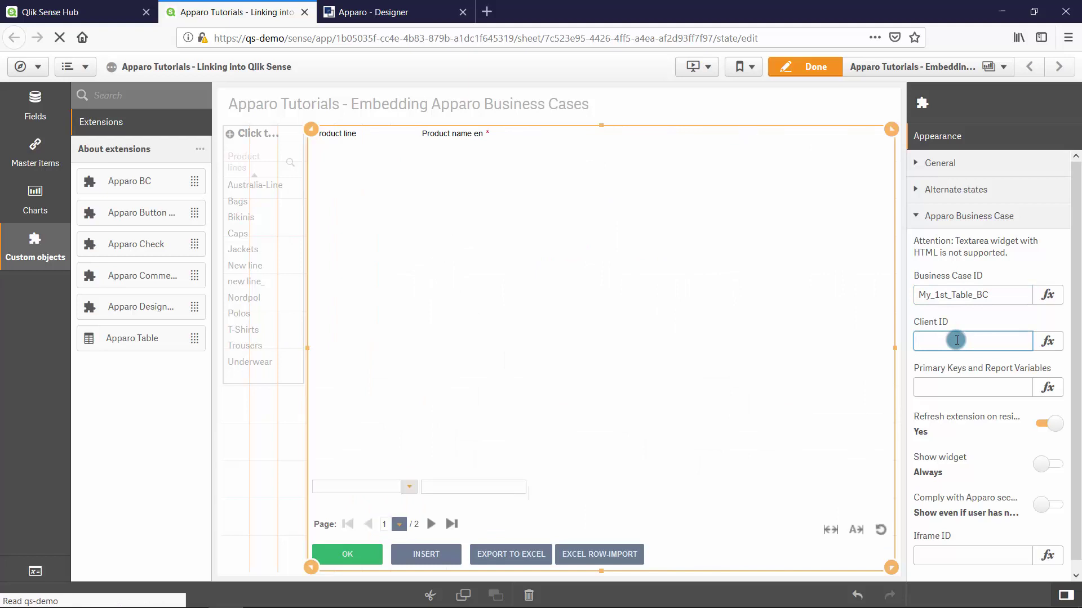
type("Appa")
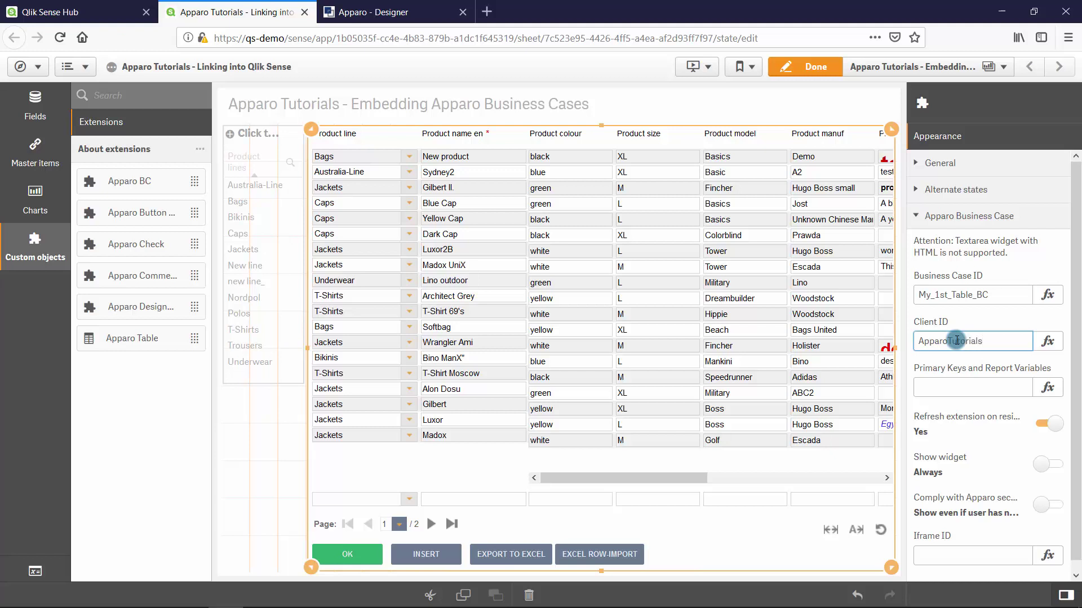
type("roTutorials")
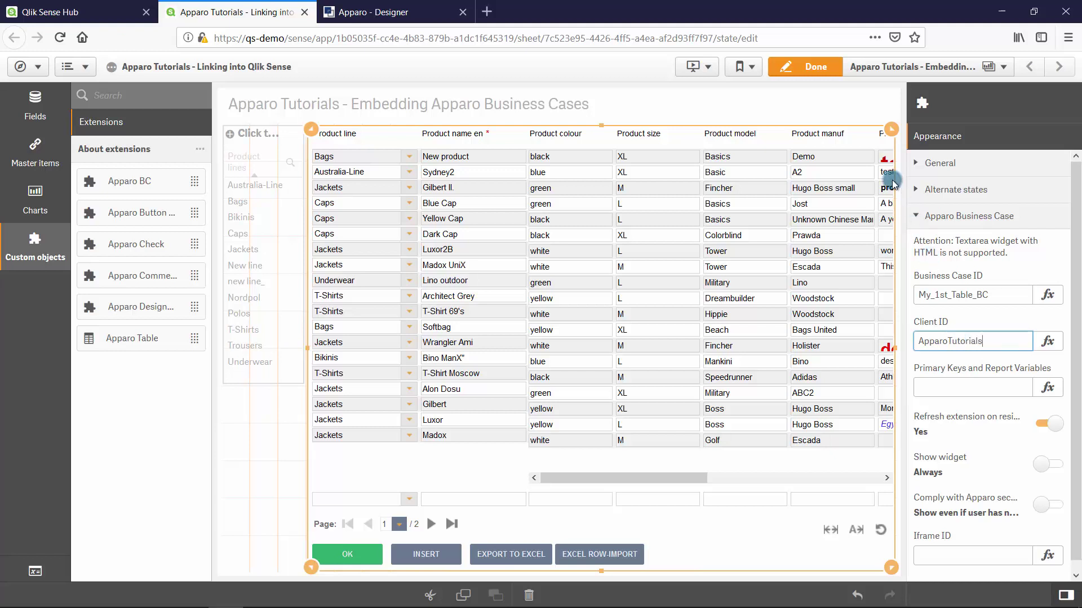
left_click(805, 67)
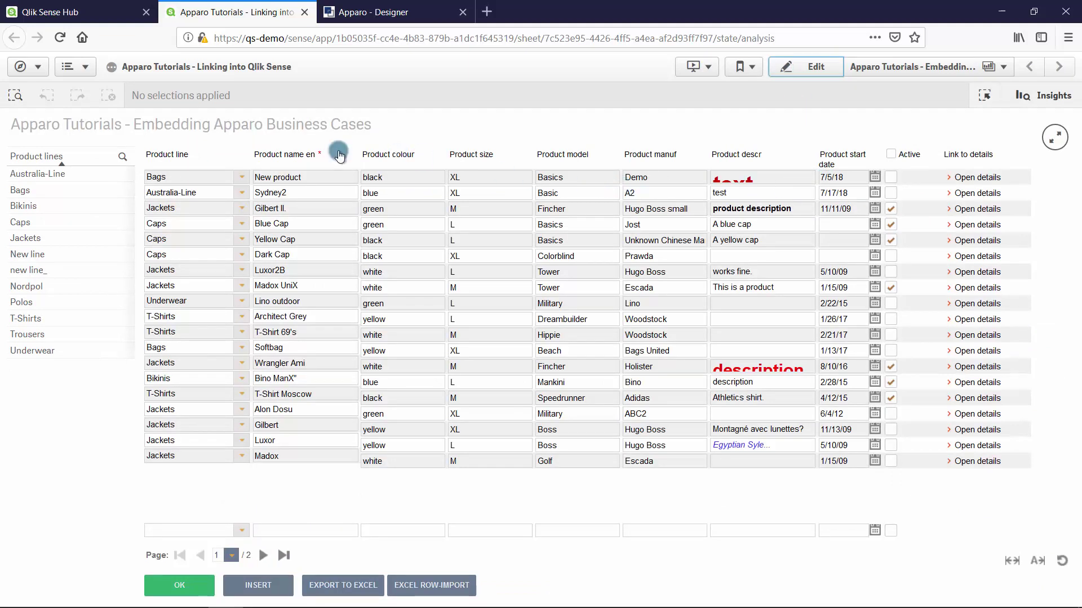
View the available product line choices for the New product row in the embedded business case
left_click(239, 178)
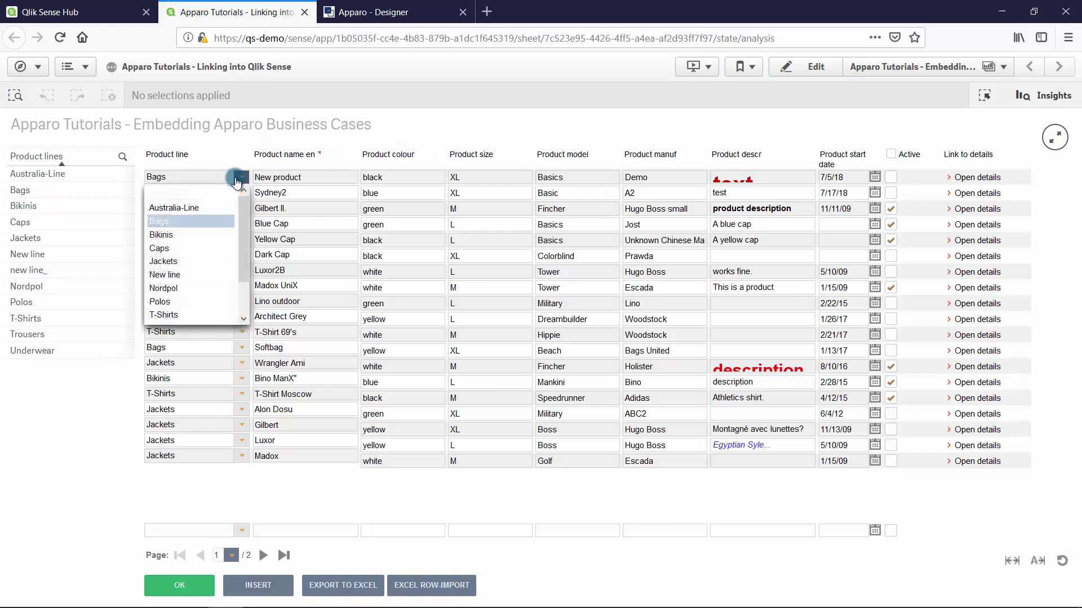
left_click(239, 178)
left_click(248, 178)
left_click(329, 177)
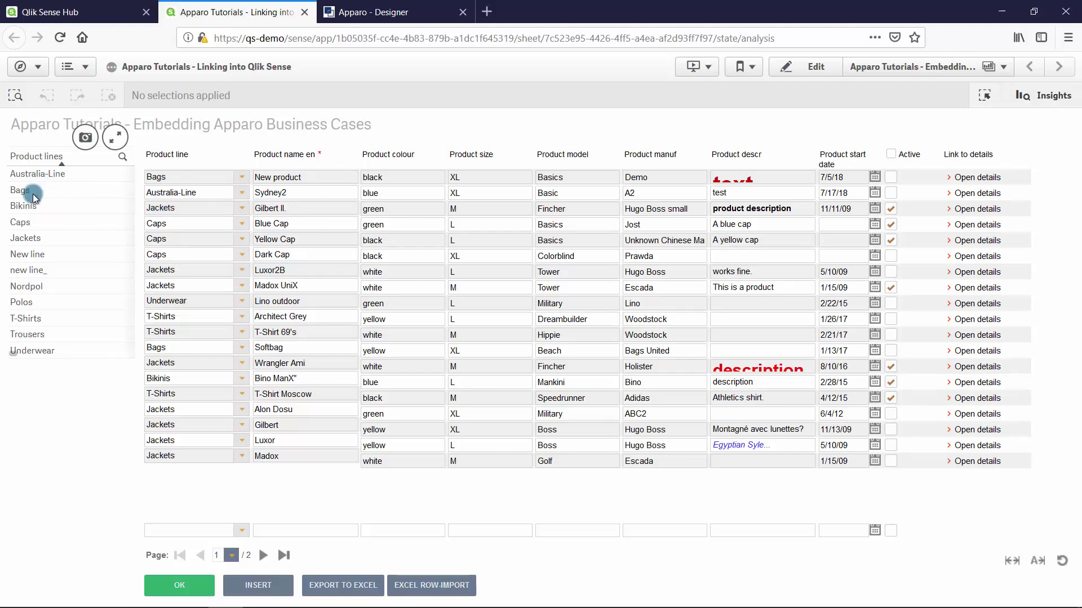
Select Australia-Line, Bags and Bikinis in the sheet's Product lines filter
left_click_drag(33, 194, 30, 205)
left_click(81, 181)
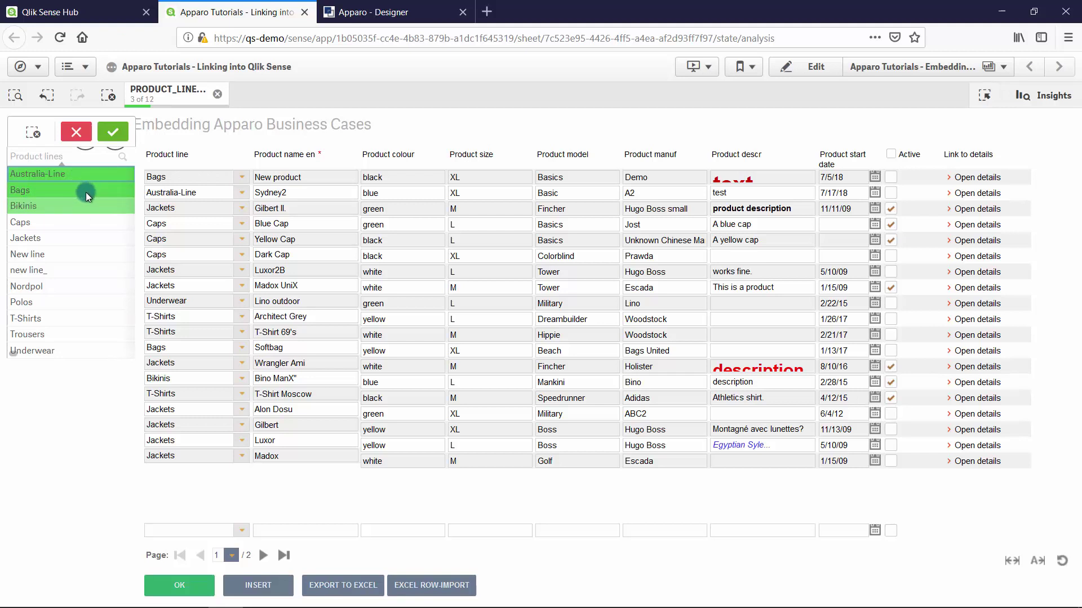
Switch to the Apparo Designer and add a report variable named selectedProductLines with output type Text to the business case
left_click(381, 17)
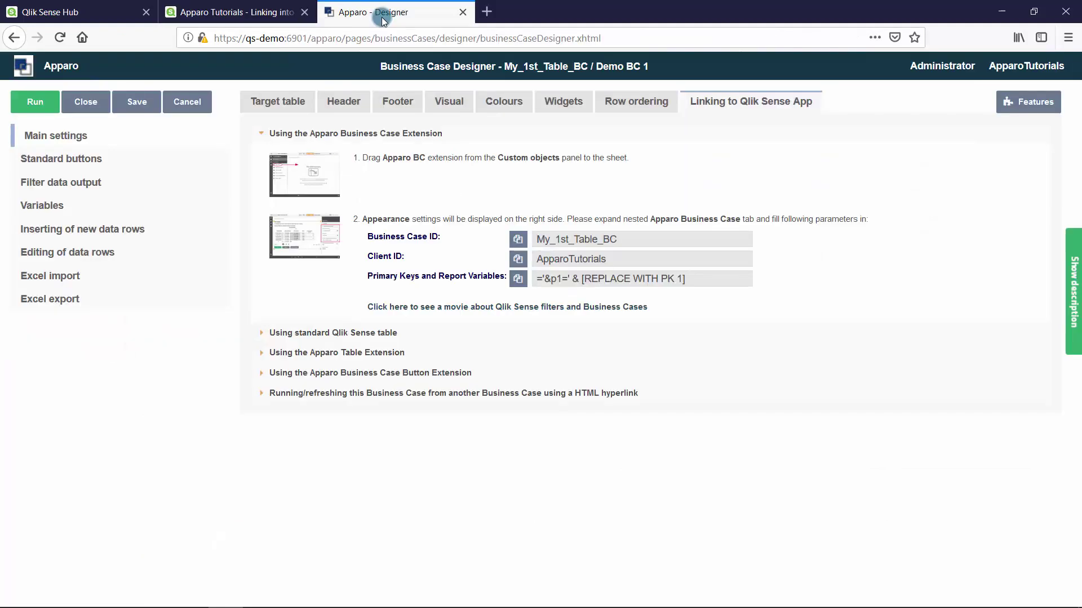
left_click(55, 211)
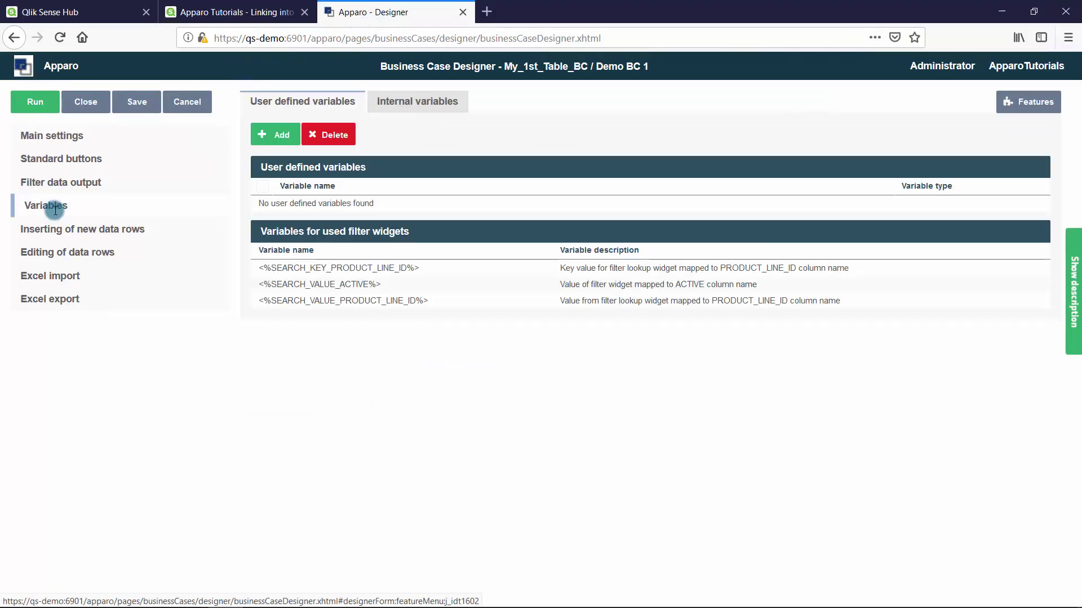
left_click(265, 139)
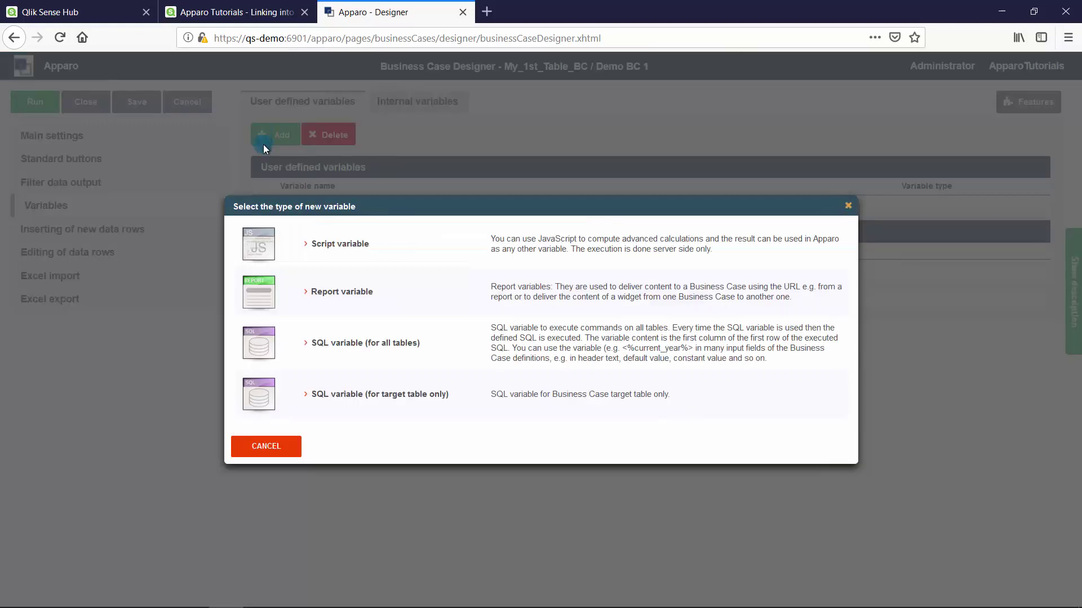
left_click(341, 292)
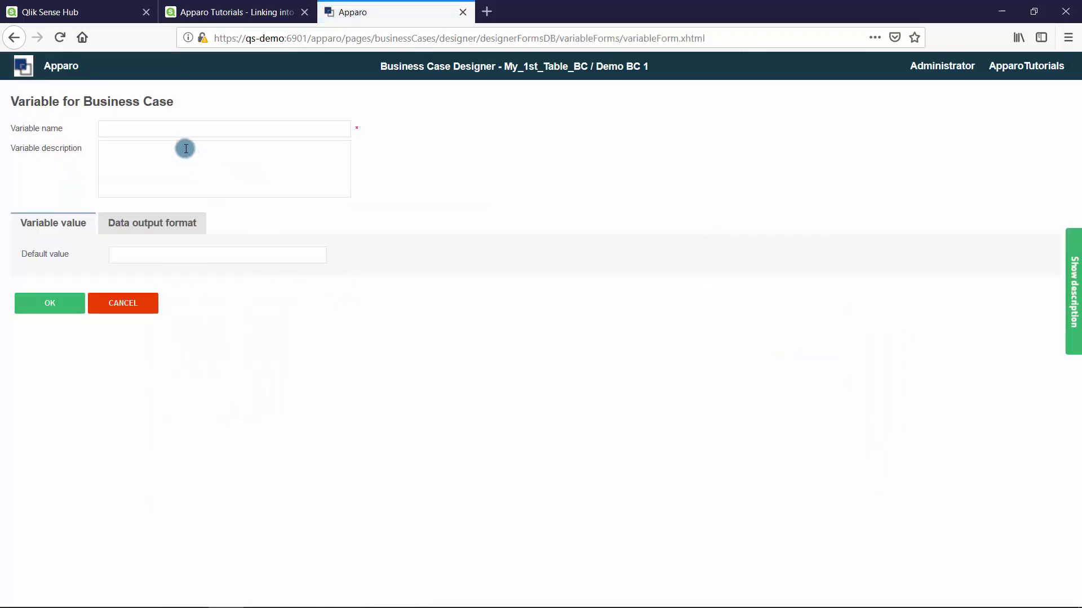
left_click(168, 130)
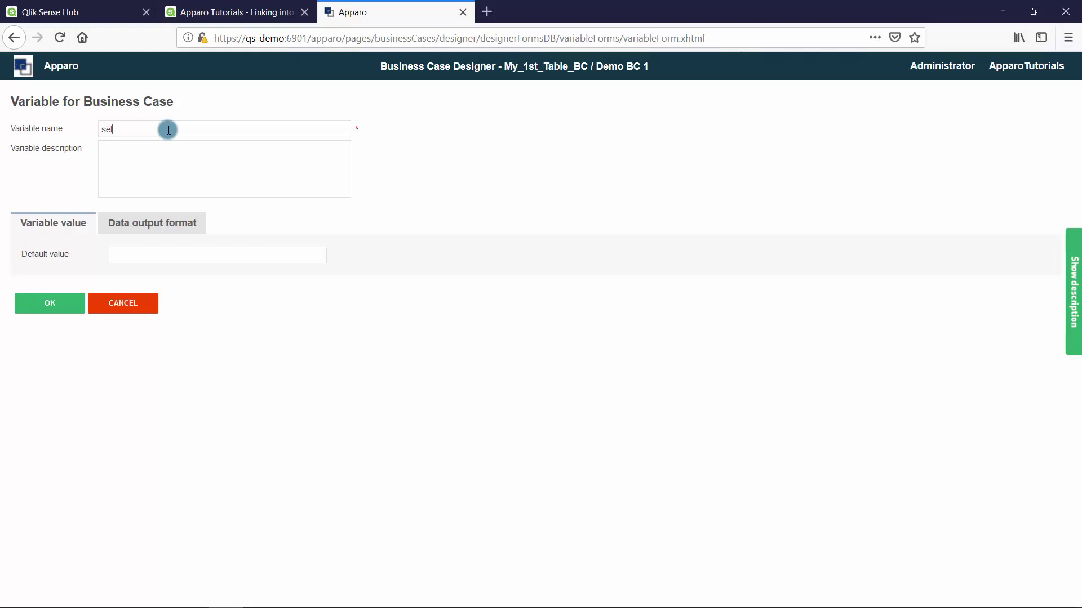
type("selectedProductLines")
left_click(171, 225)
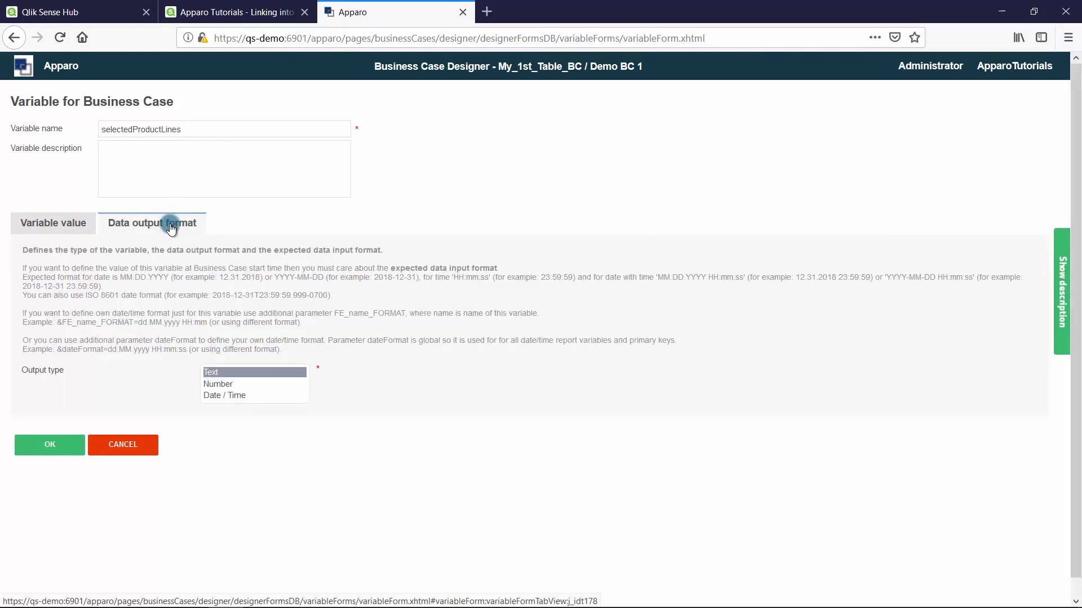
left_click(208, 376)
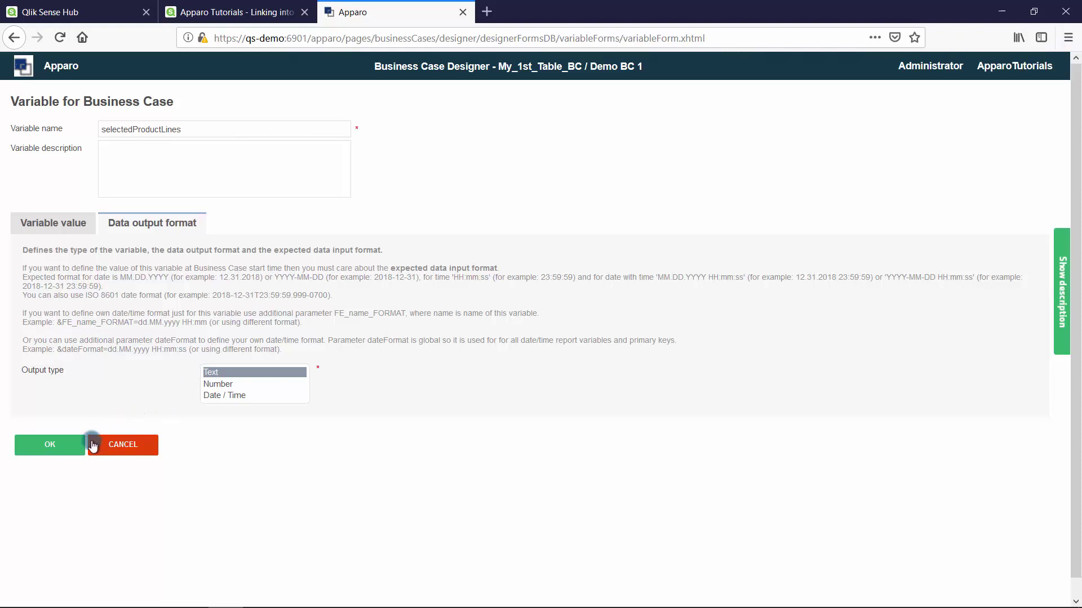
left_click(68, 450)
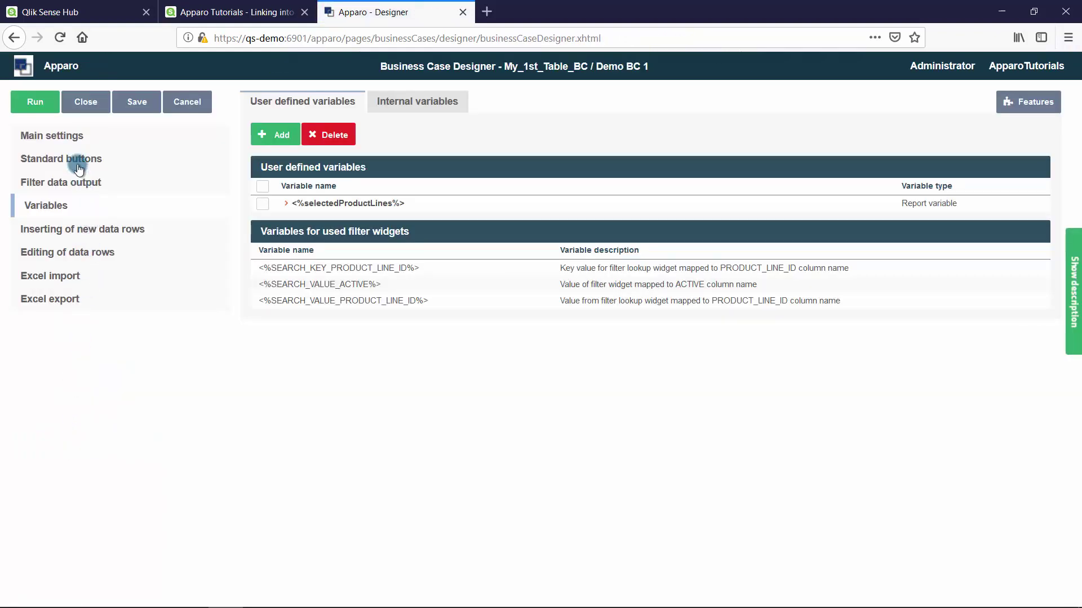
Set the default value of the PRODUCT_LINE_ID filtering widget to the user defined variable <%selectedProductLines%>
left_click(65, 136)
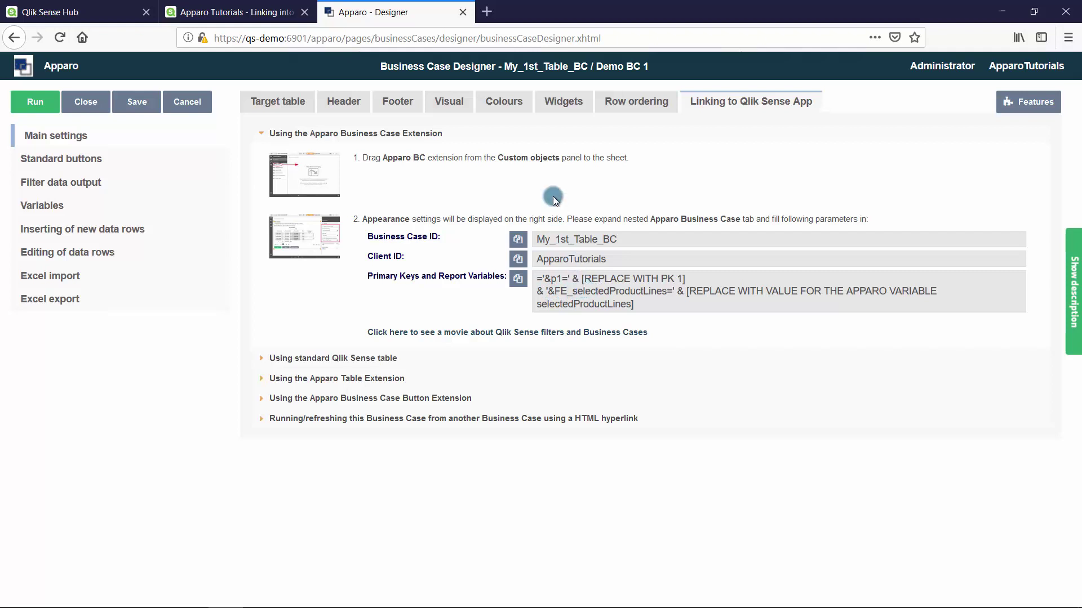
left_click(561, 103)
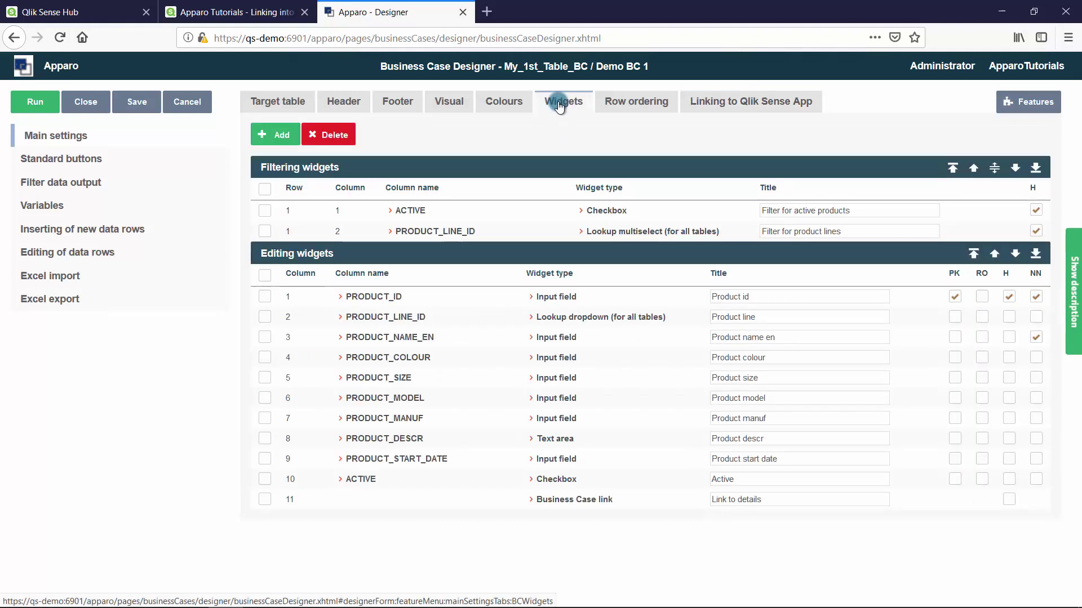
left_click(440, 232)
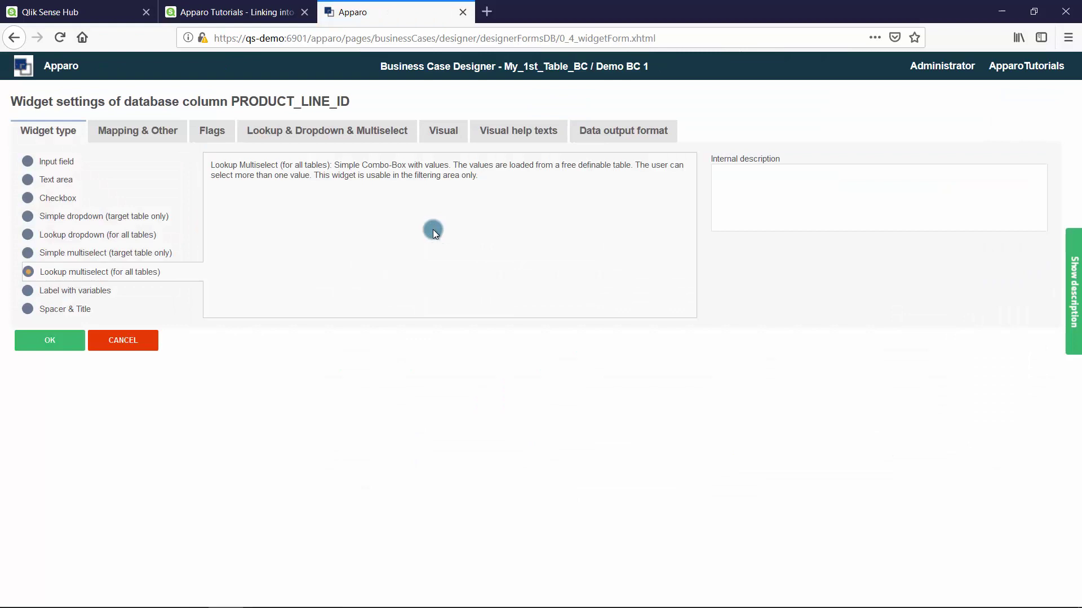
left_click(147, 134)
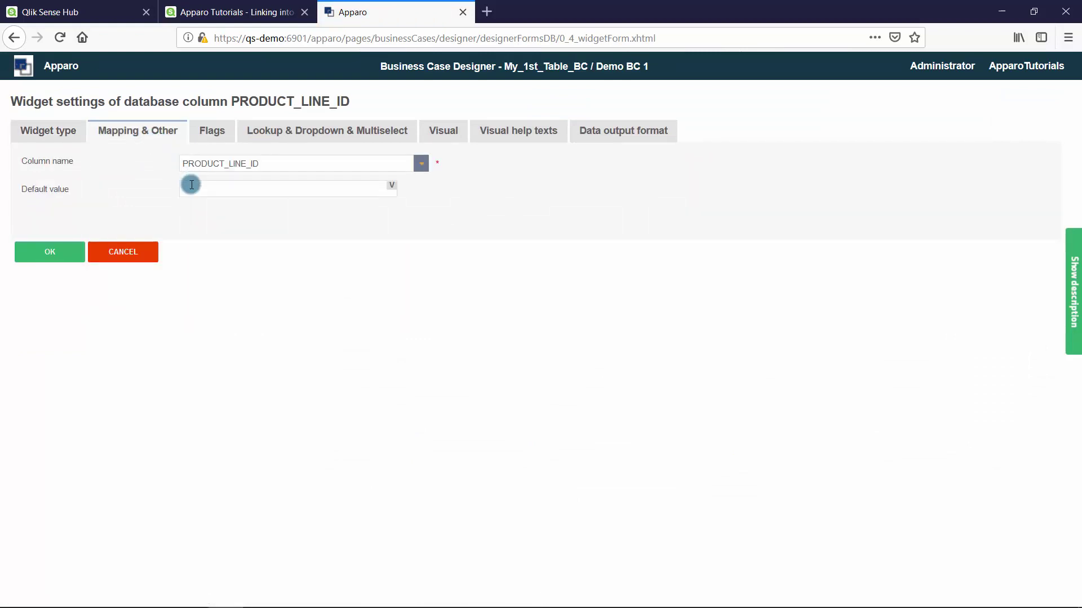
left_click(391, 188)
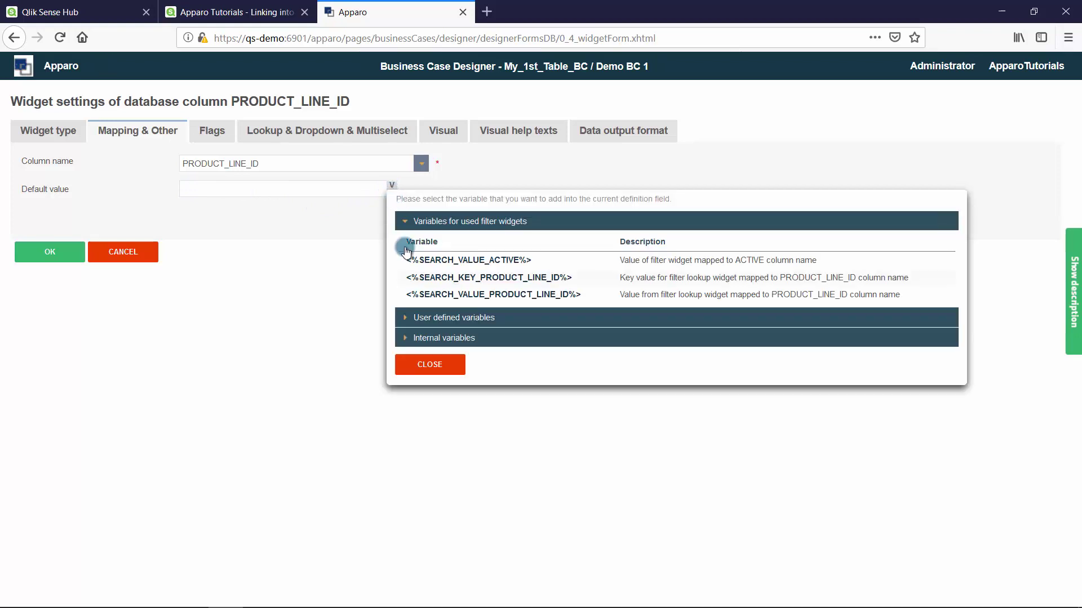
left_click(419, 317)
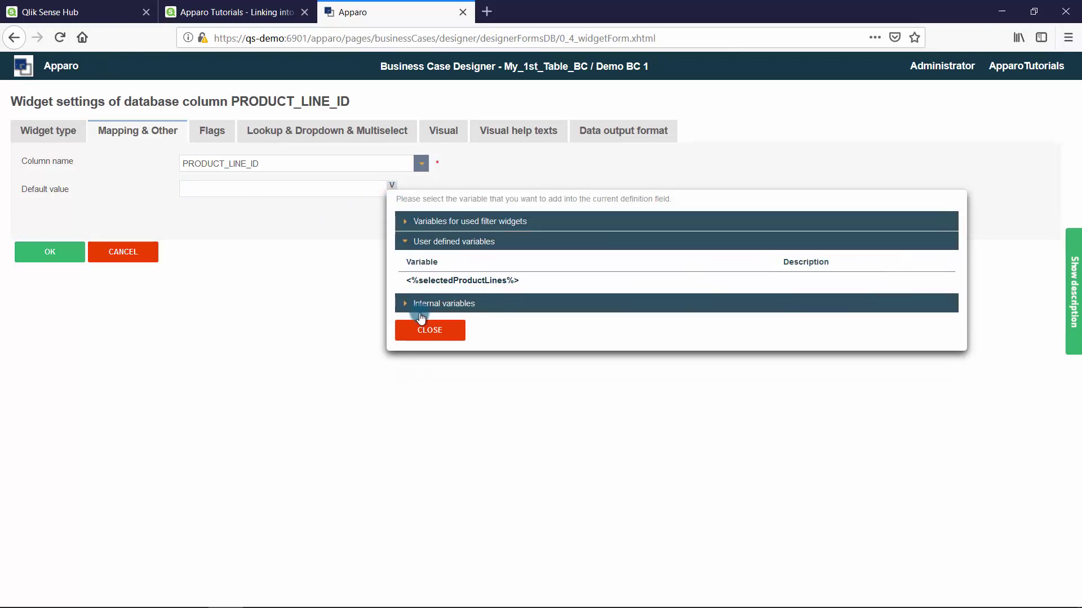
left_click(435, 282)
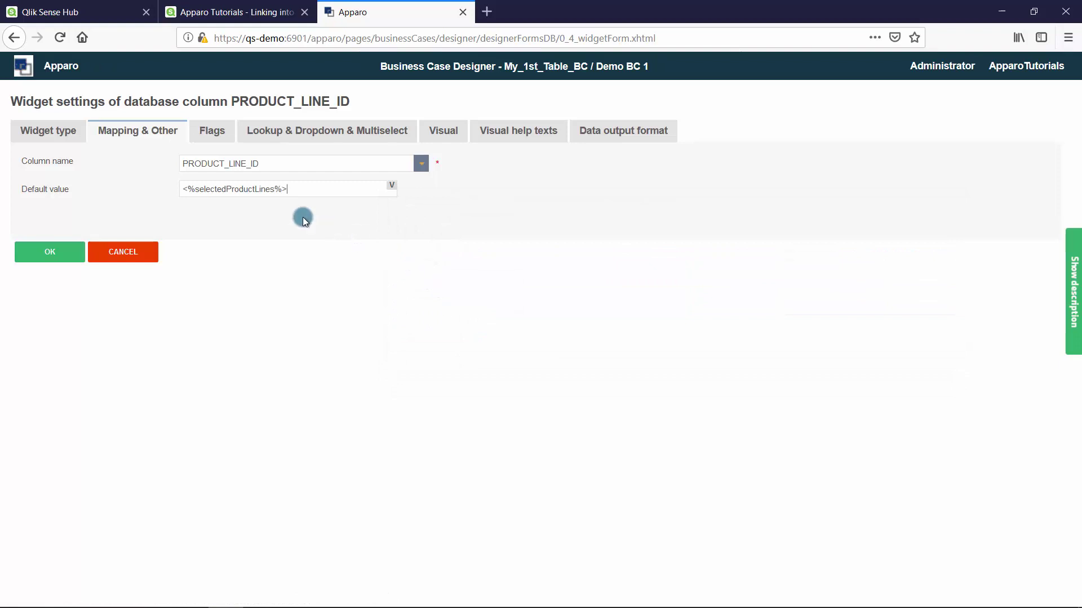
Make the default value use labels as USE LABELS: <%selectedProductLines%> and accept the widget settings
left_click(187, 192)
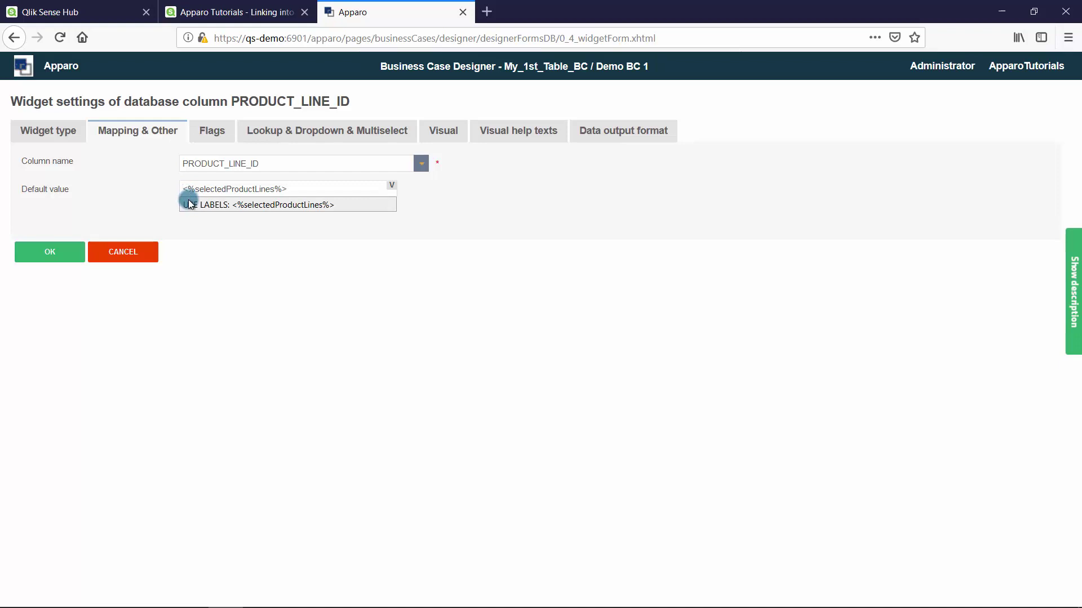
left_click(190, 204)
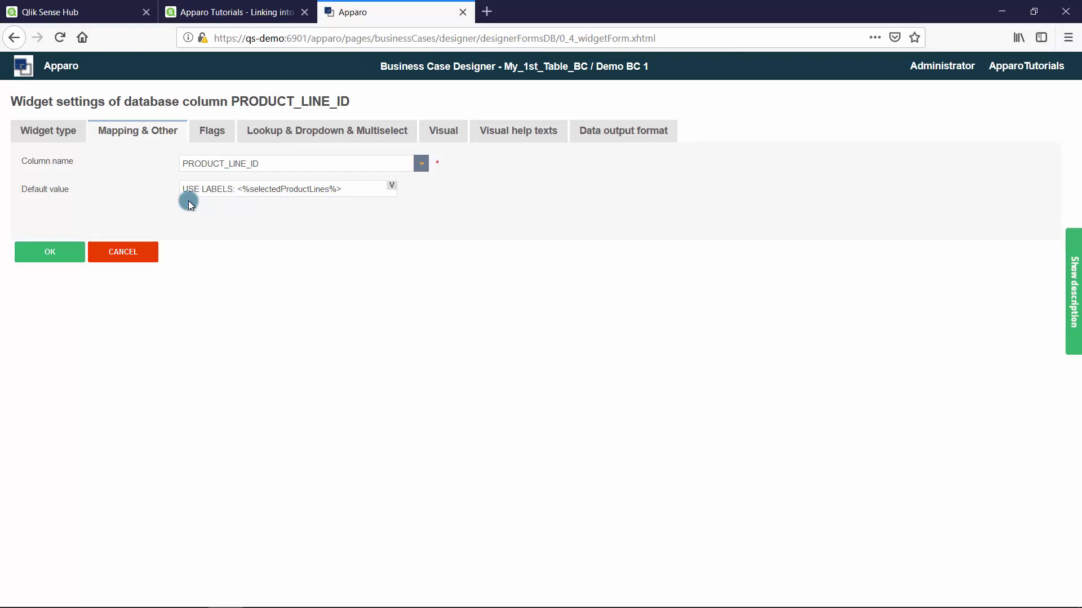
left_click(60, 254)
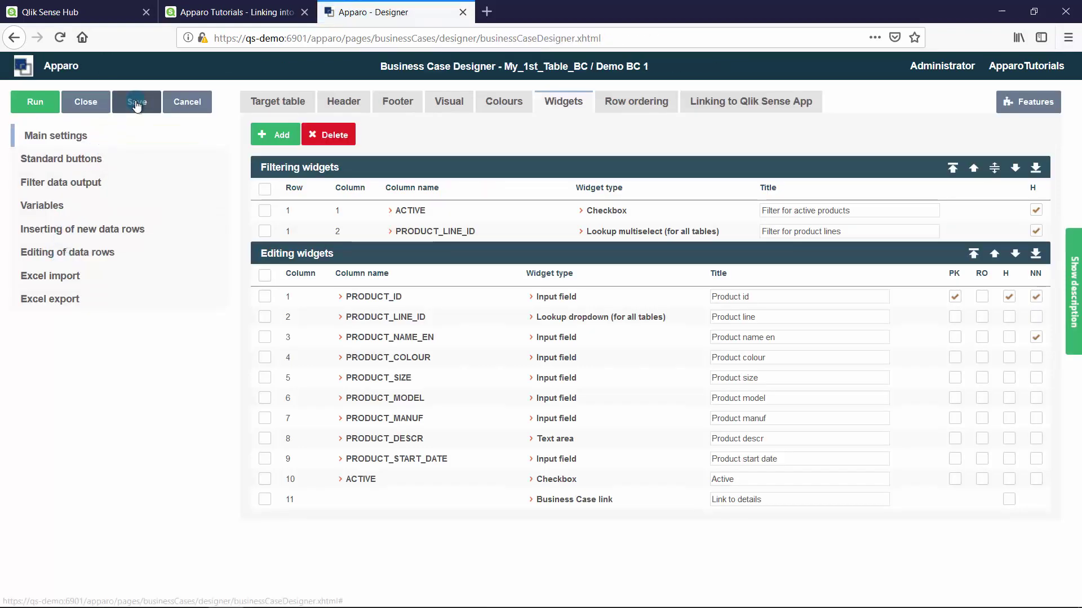
Copy the business case's Primary Keys and Report Variables expression from the Designer and paste it into the matching extension property's expression editor in Qlik Sense
left_click(699, 107)
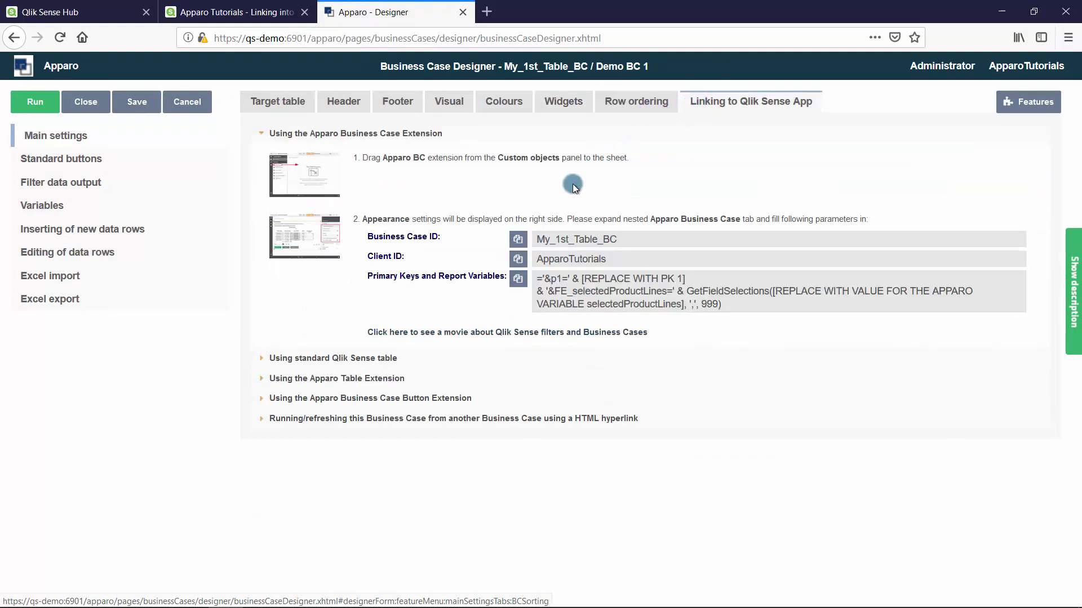
left_click(518, 279)
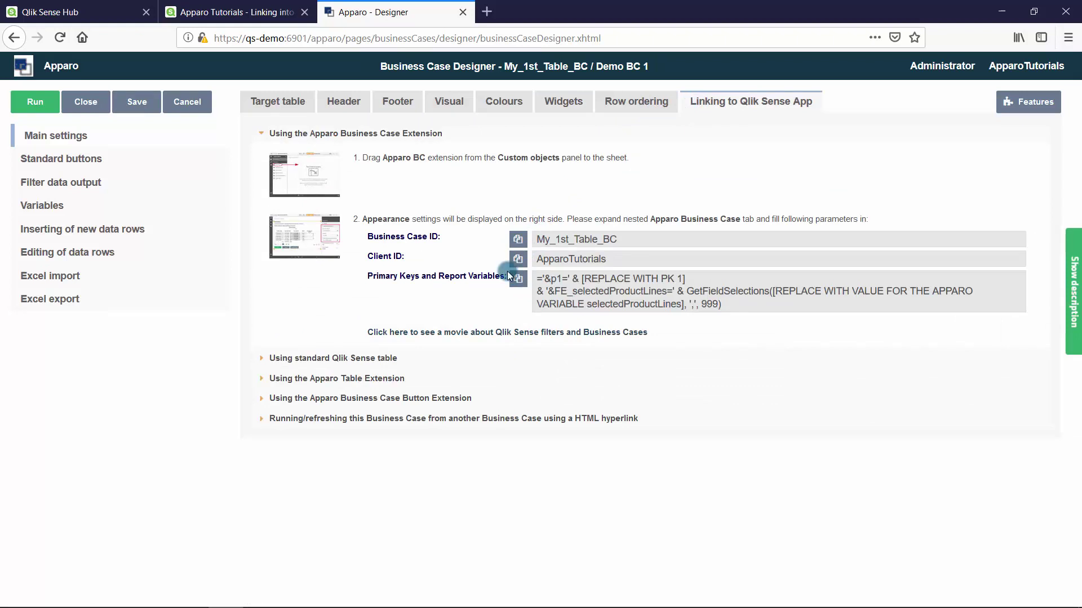
left_click(241, 12)
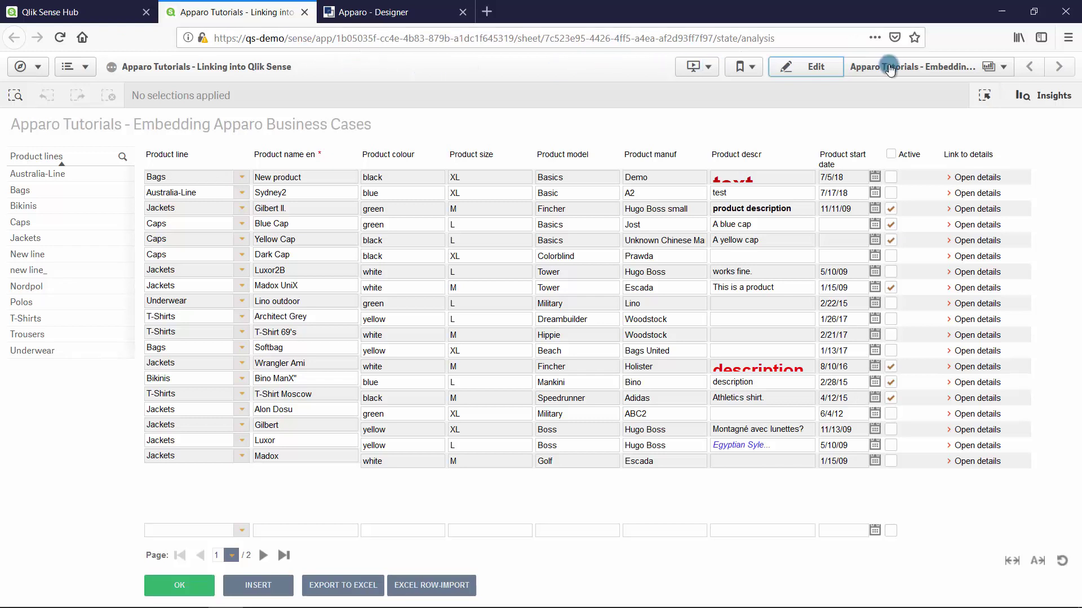
left_click(796, 69)
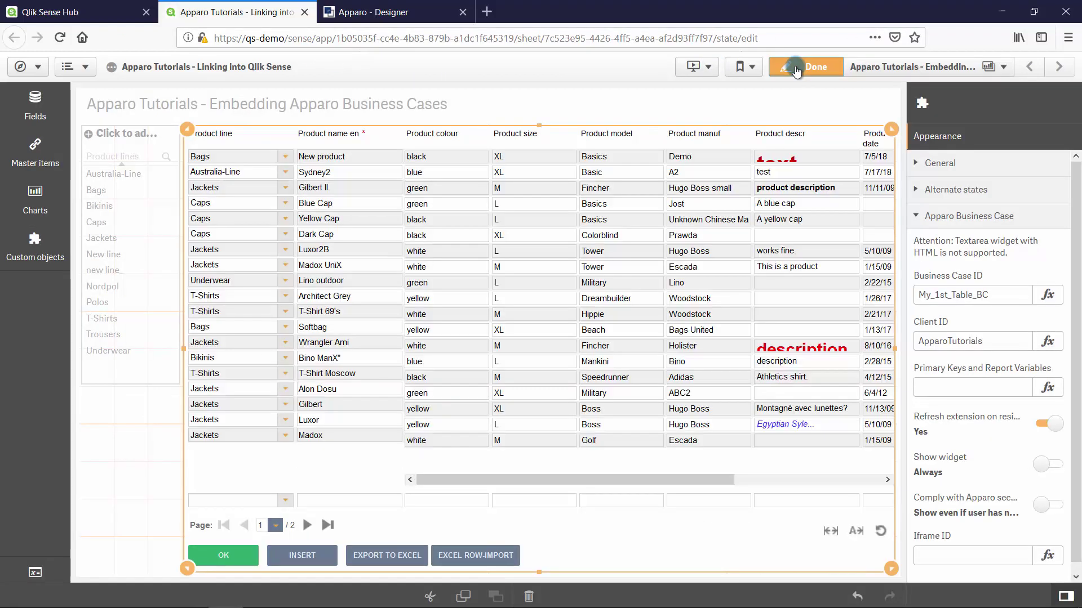
left_click(1039, 387)
left_click(565, 232)
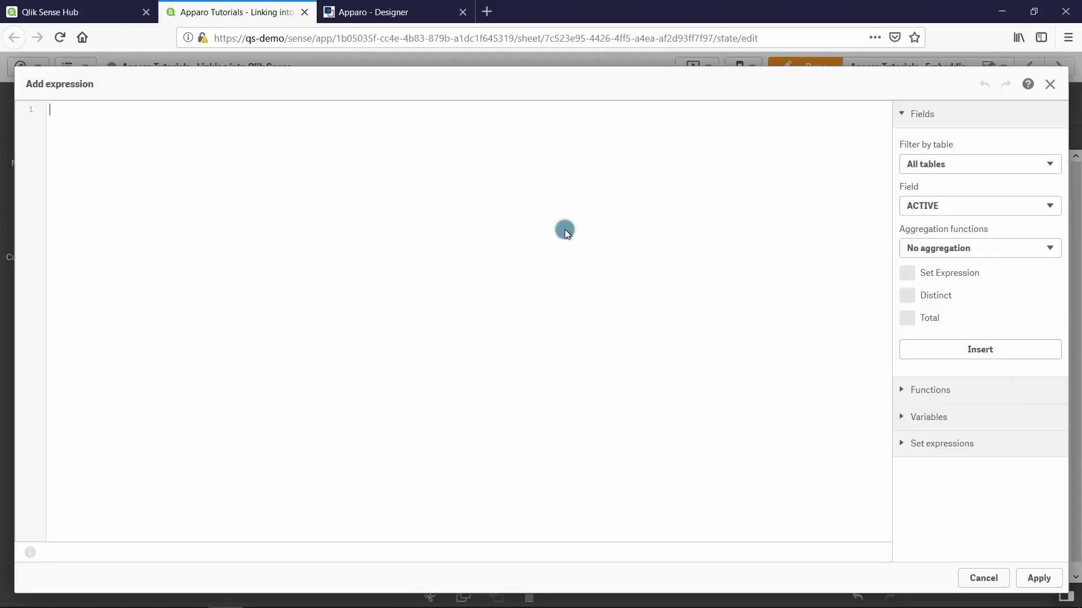
key("ctrl+v")
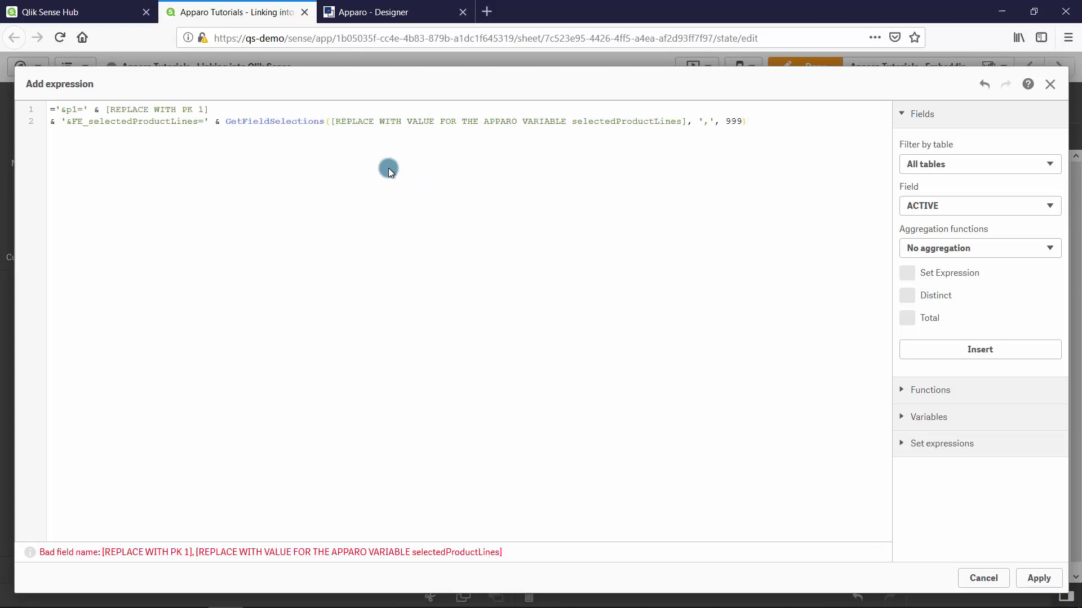
Remove the '&p1=' primary key part and its joining ampersand so the expression starts with ='&FE_selectedProductLines='
left_click(197, 107)
left_click_drag(196, 108, 57, 108)
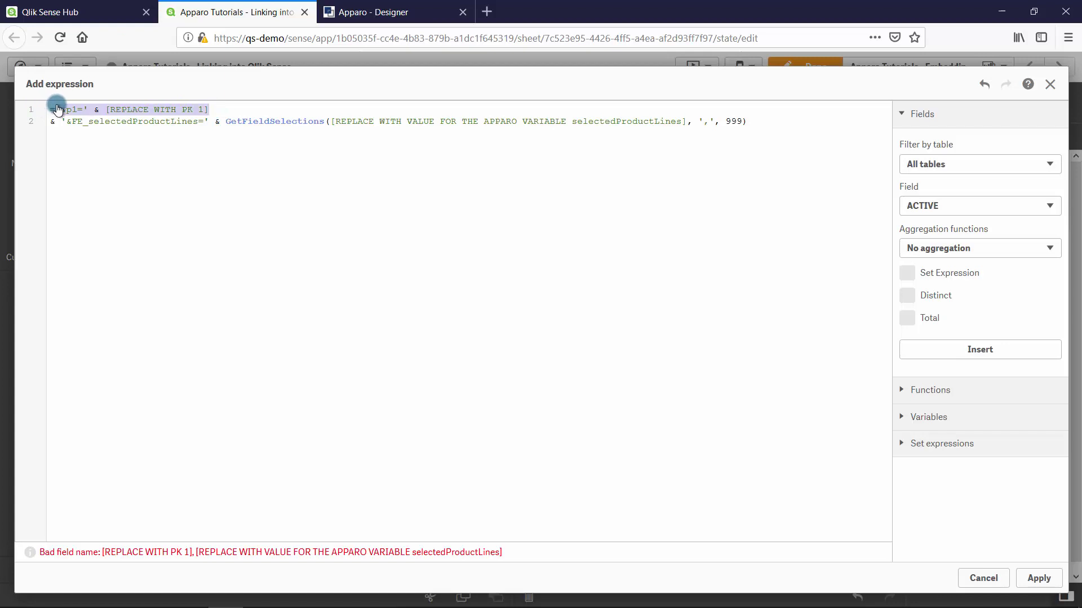
key("BackSpace")
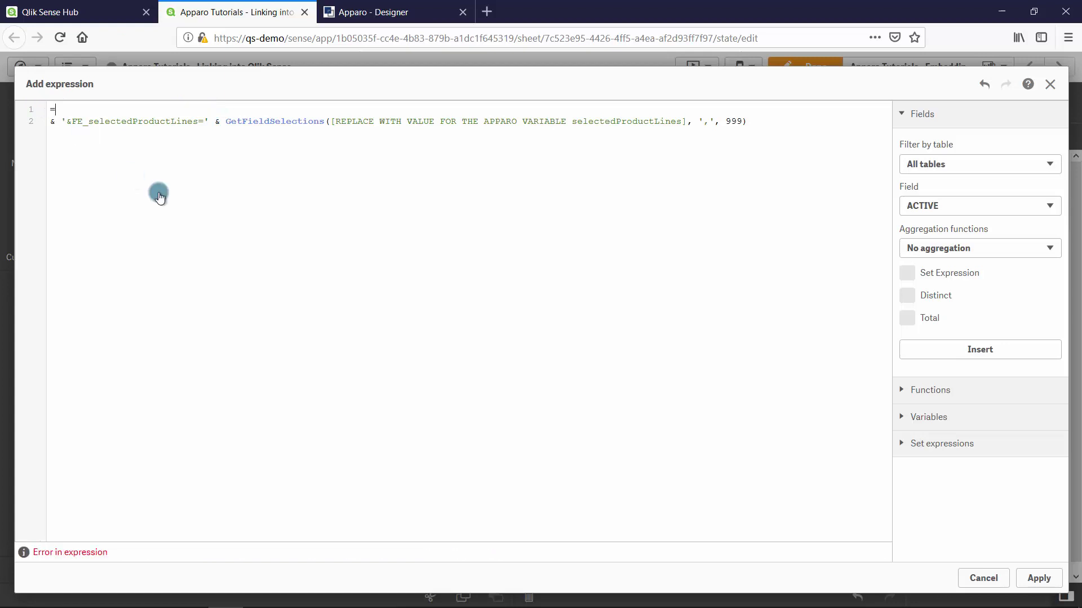
key("Delete")
key("Delete")
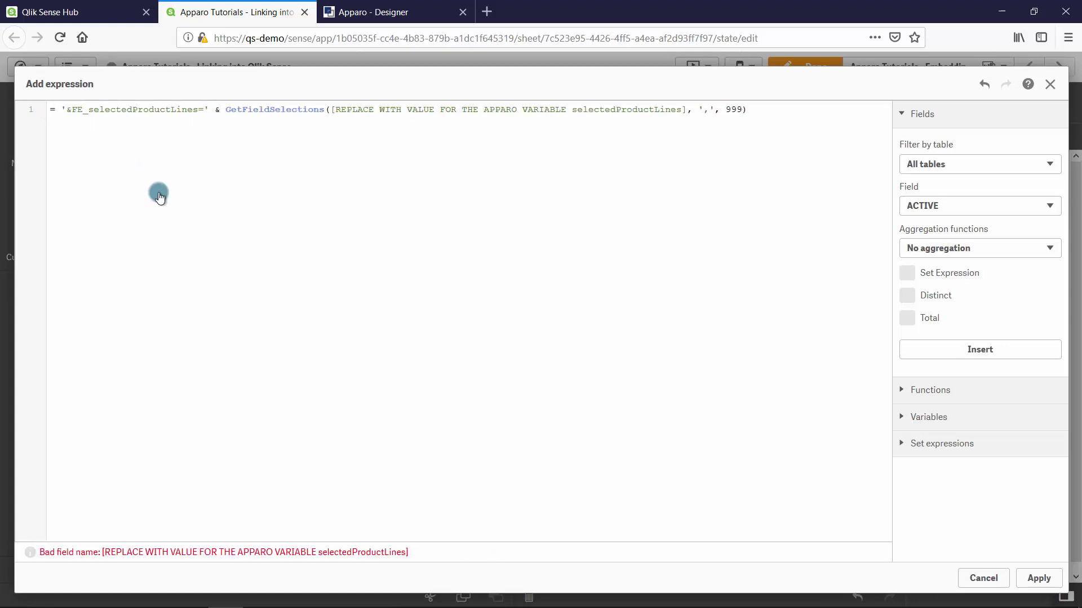
key("Delete")
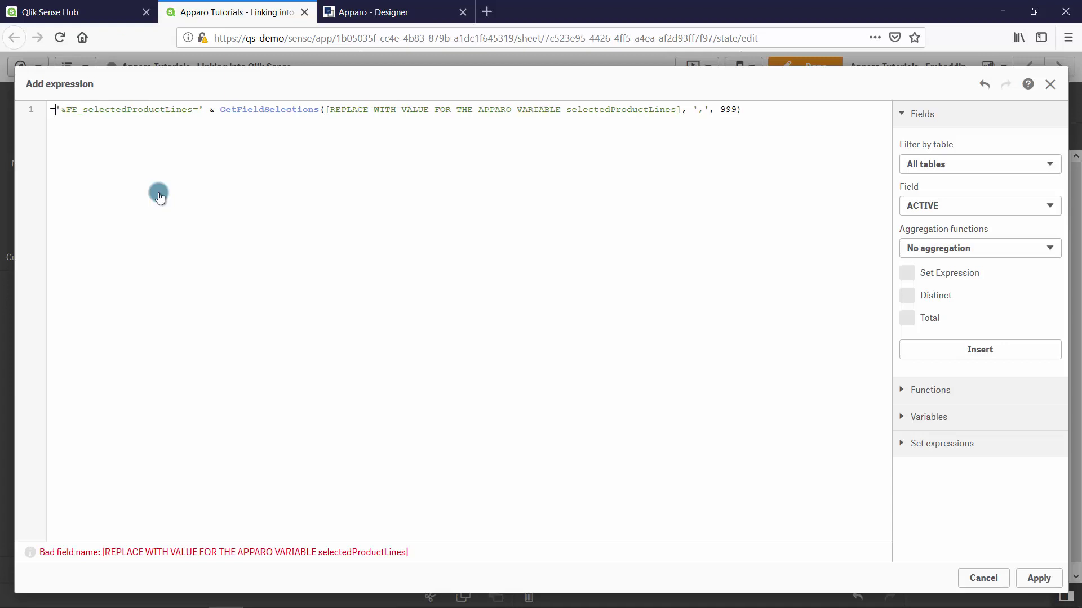
Replace the placeholder in GetFieldSelections with the field PRODUCT_LINE_NAME_EN, apply the expression and finish editing the sheet
left_click(327, 112)
mouse_move(327, 112)
left_mouse_down()
mouse_move(699, 112)
mouse_move(671, 109)
mouse_move(681, 107)
left_mouse_up()
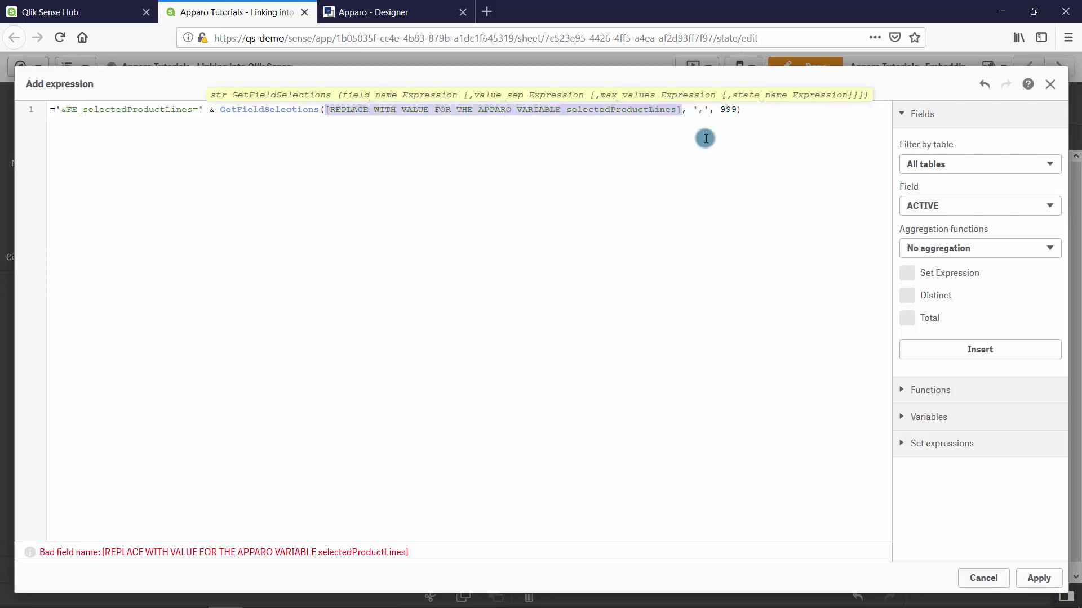
type("PROD")
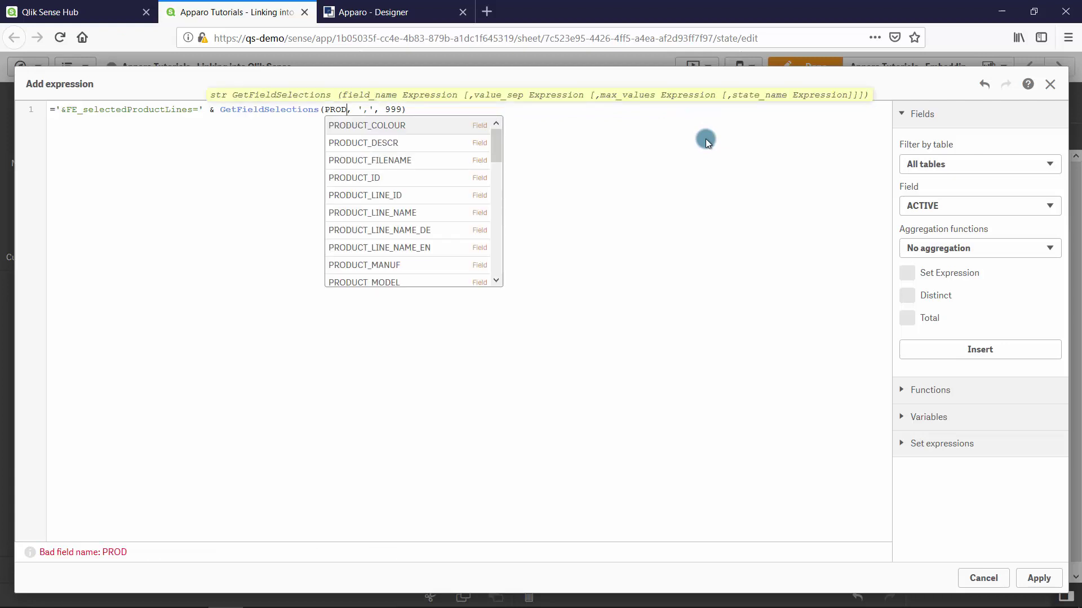
type("UCT")
left_click(418, 250)
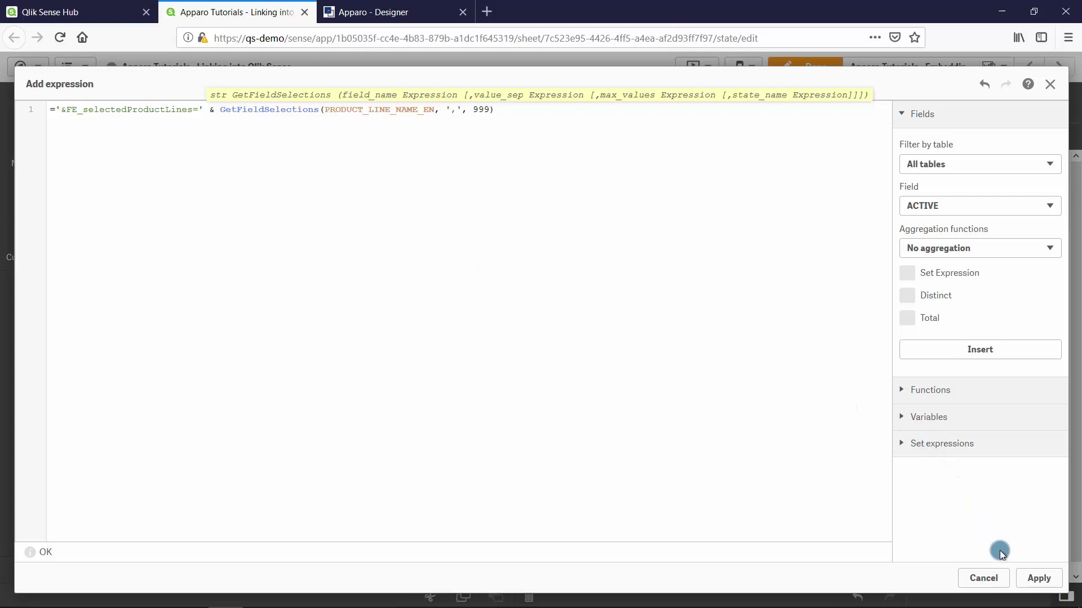
left_click(1038, 579)
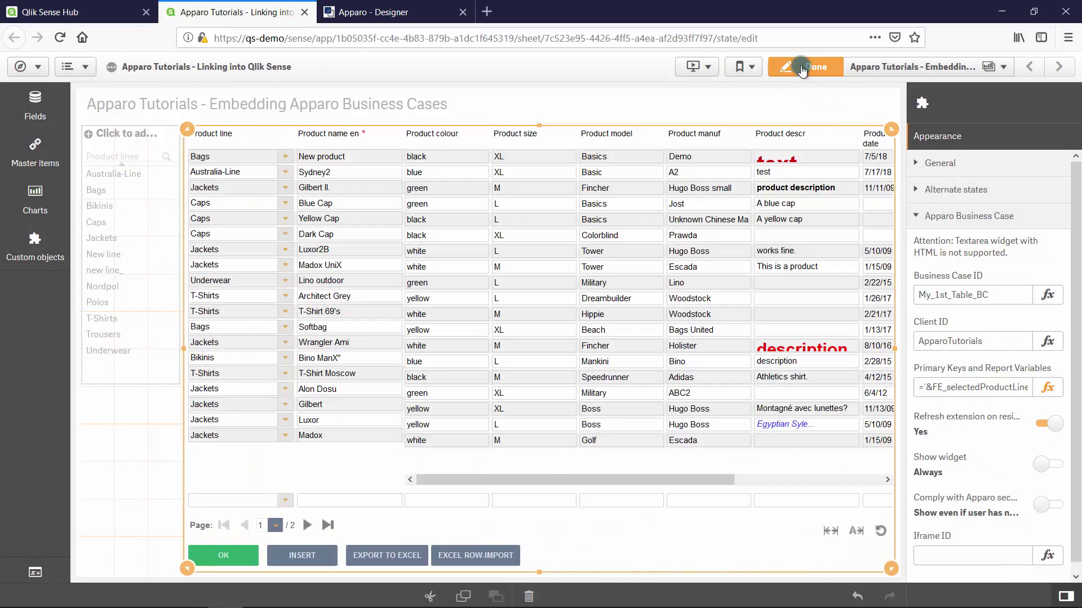
left_click(802, 68)
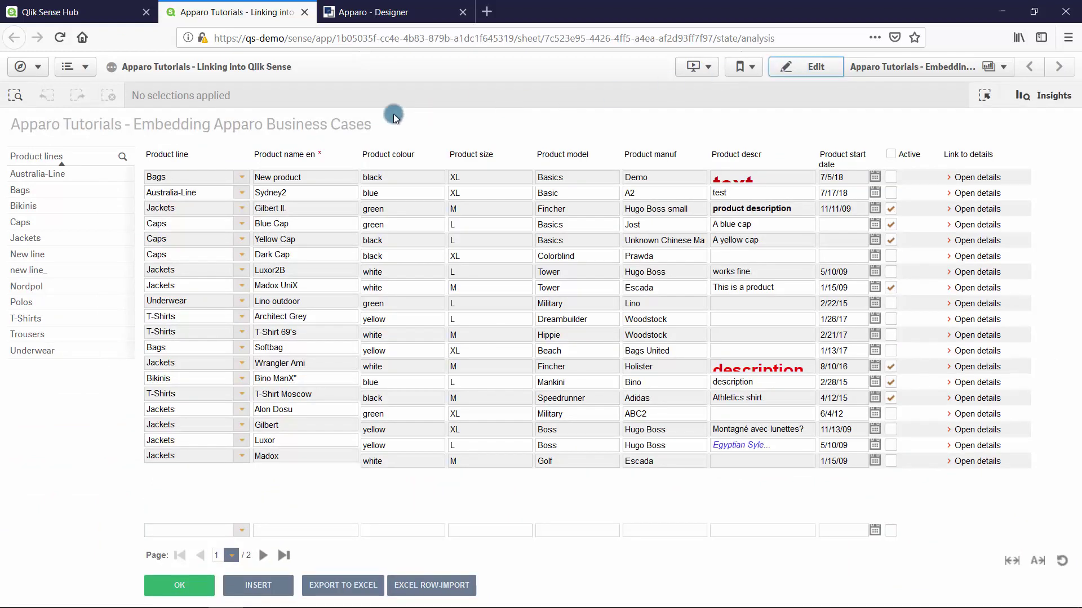
Select Bags, Bikinis and Caps in the sheet's Product lines filter
left_click(67, 191)
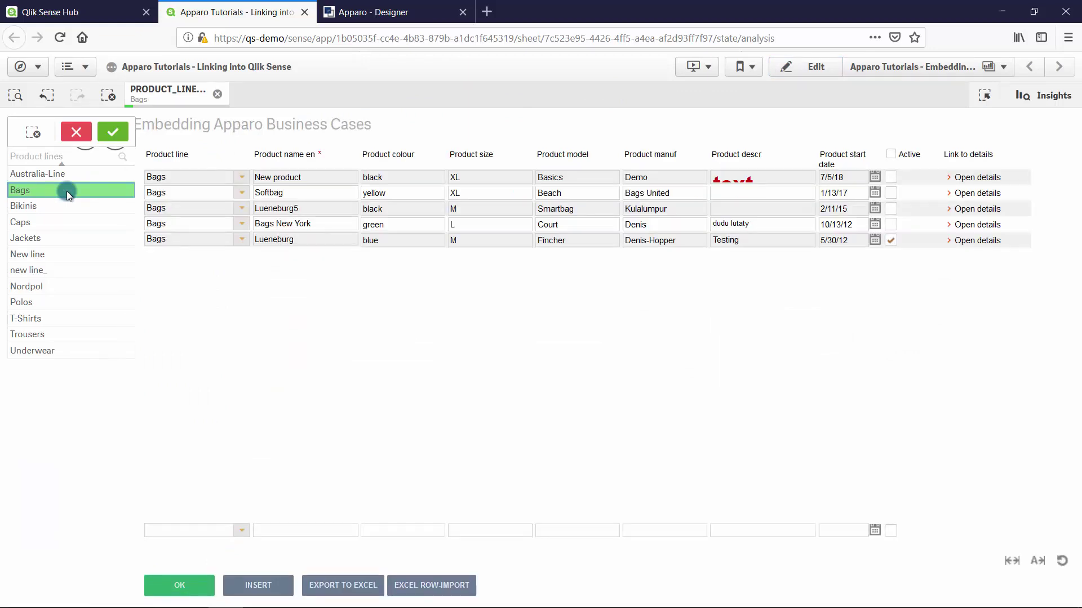
left_click(66, 204)
left_click(65, 218)
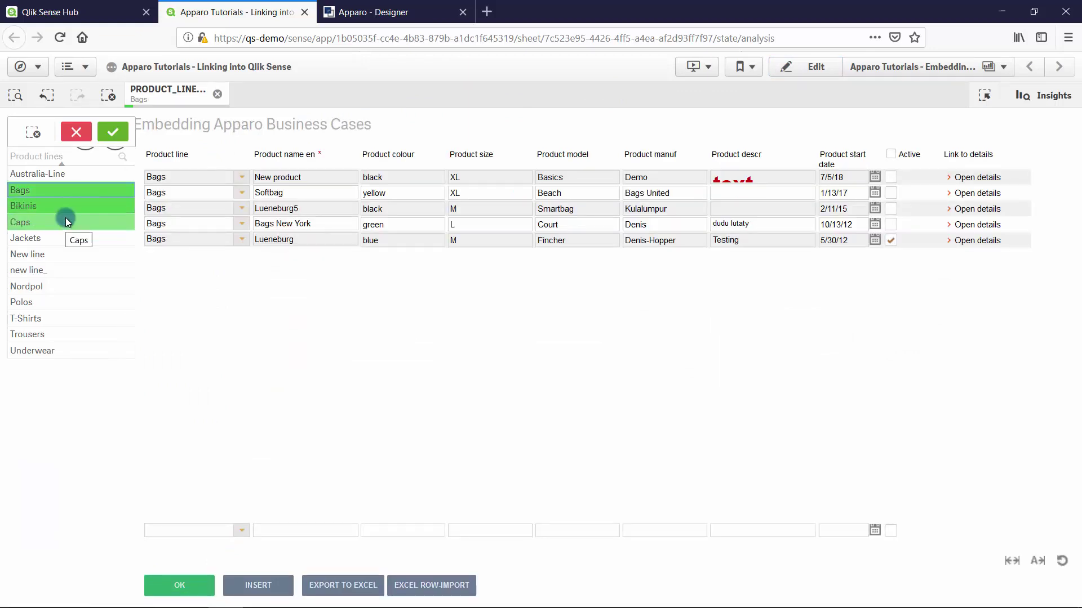